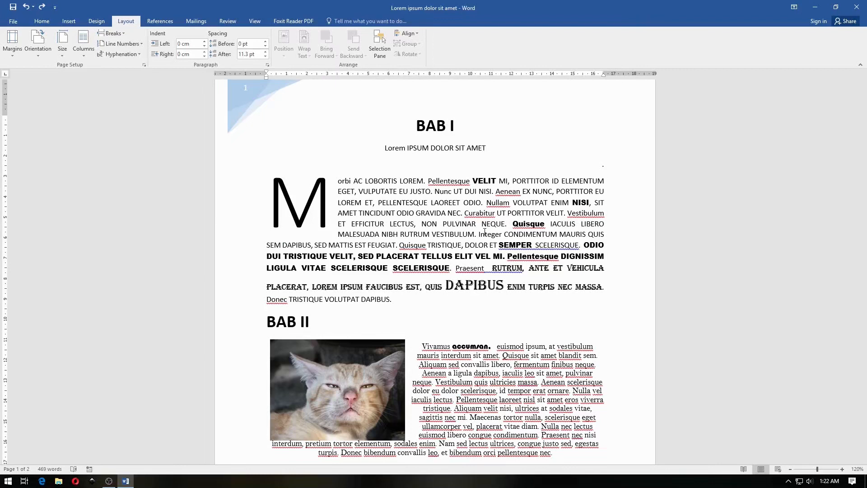
- Examine the available page break and section break types
left_click(114, 34)
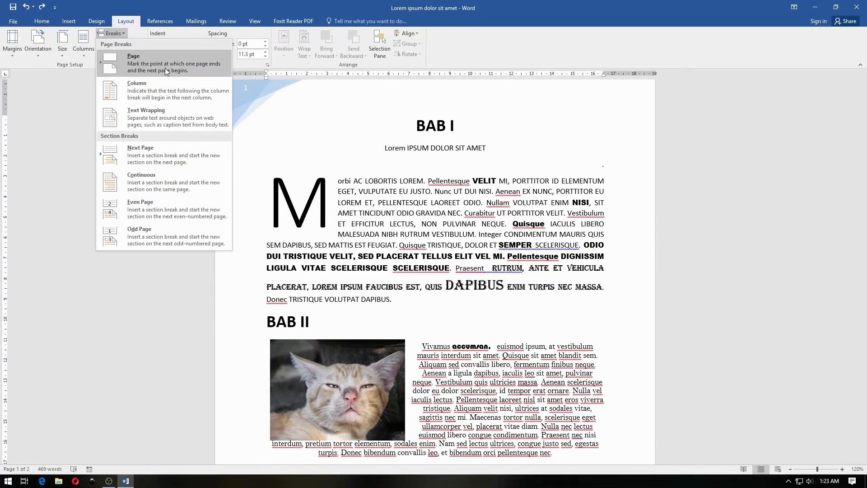
left_click(403, 299)
- Push the "TELLUS ELIT VEL MI" paragraph onto page 2 by adding blank paragraphs after "dignissim neque."
scroll(291, 158, "down", 3)
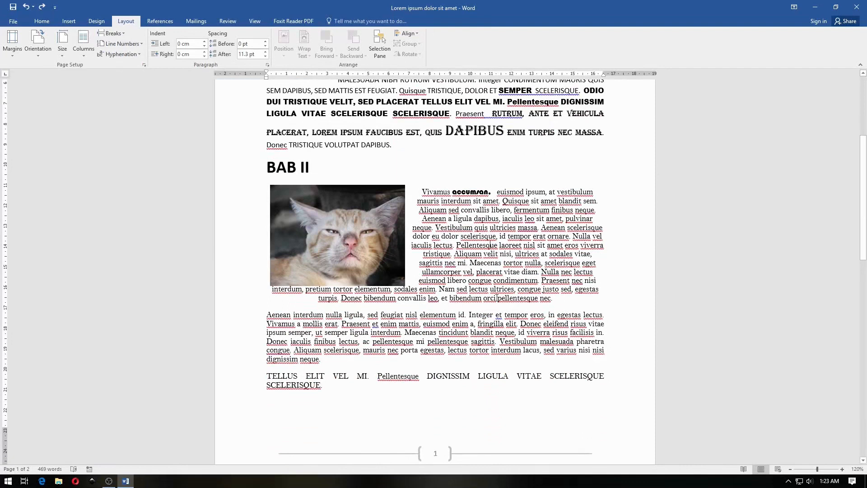
left_click(358, 361)
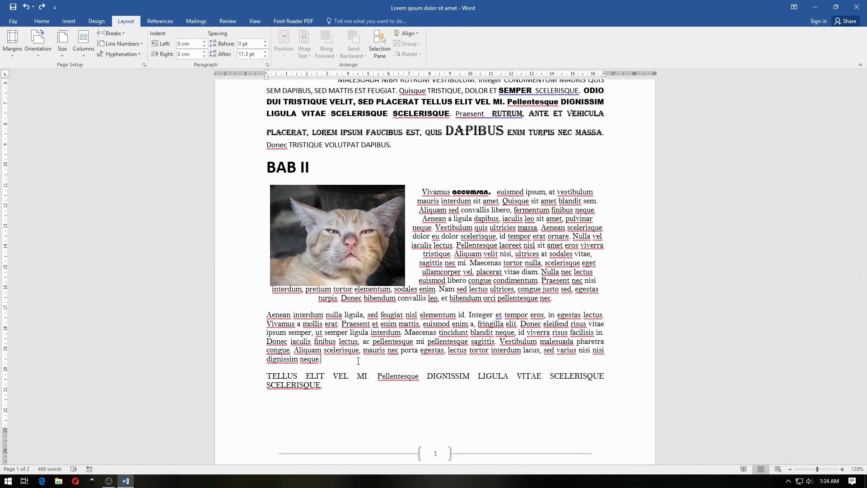
key("Return")
key("Return")
key("Return")
key("Return")
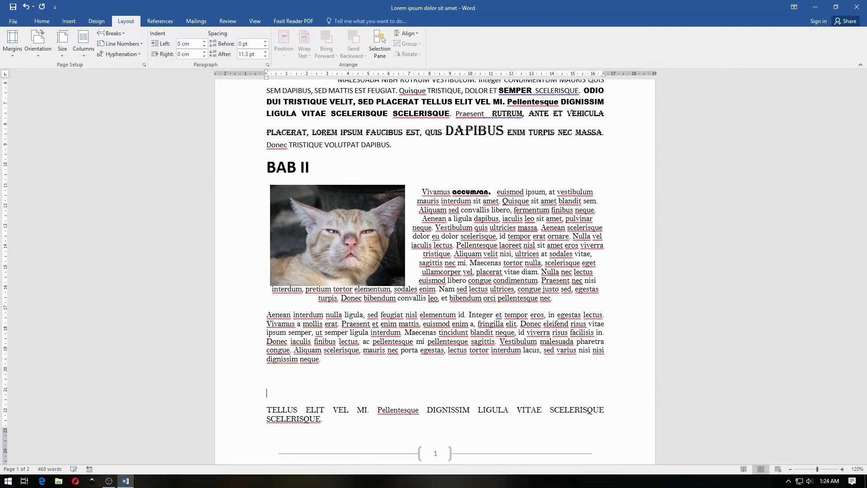
key("Return")
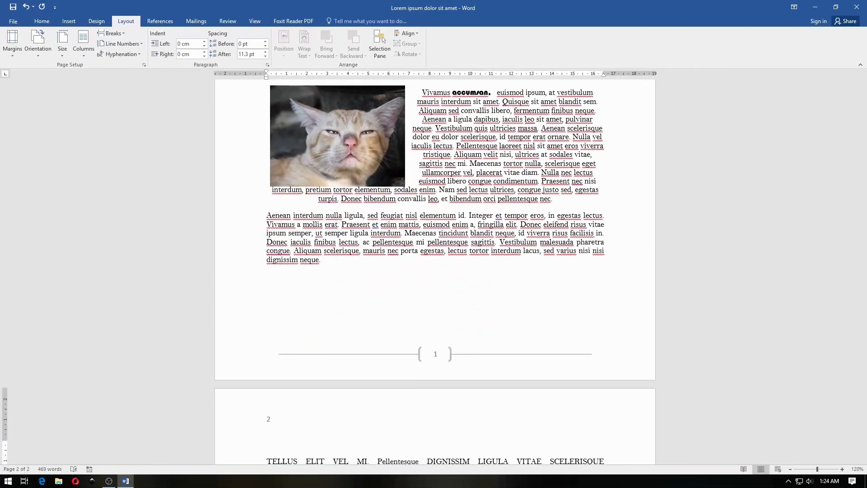
- Remove the blank paragraphs between "dignissim neque." and the "TELLUS ELIT VEL MI" paragraph
left_click(345, 327)
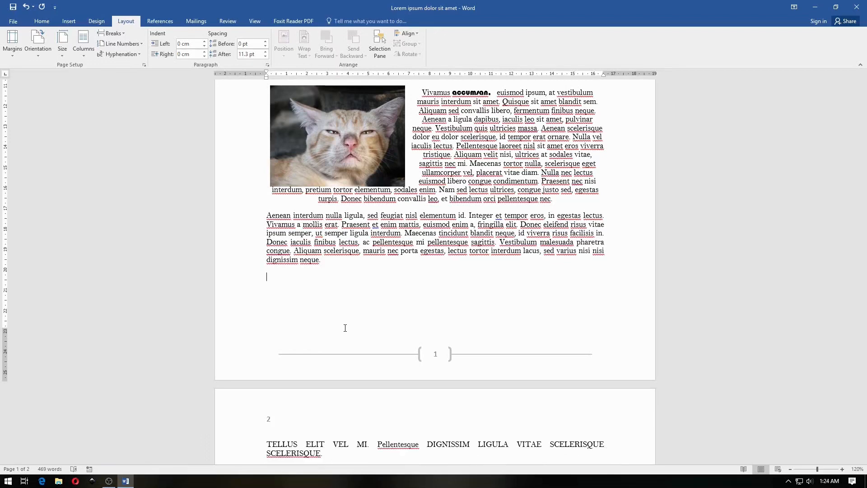
scroll(345, 329, "down", 3)
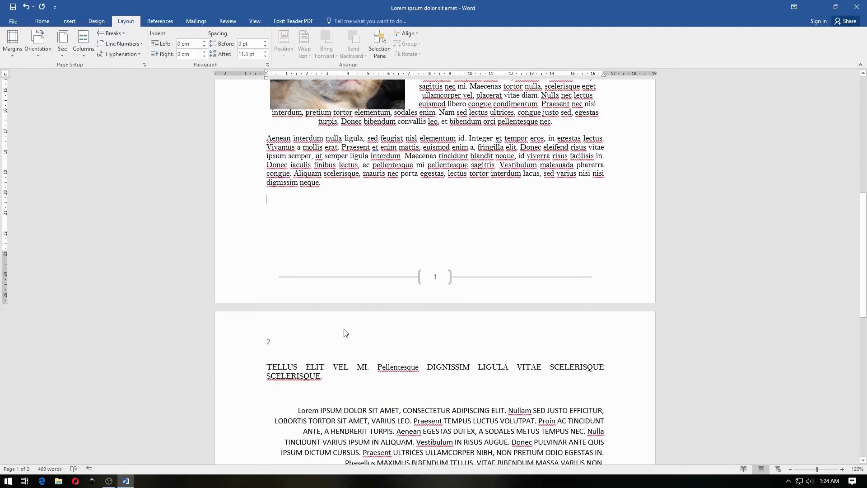
key("Delete")
key("Delete")
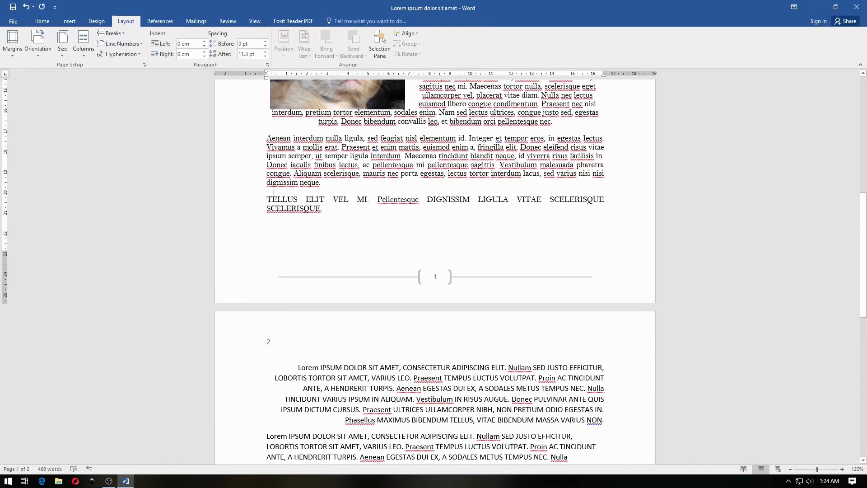
- Insert a page break directly before the "TELLUS ELIT VEL MI" paragraph
left_click(115, 31)
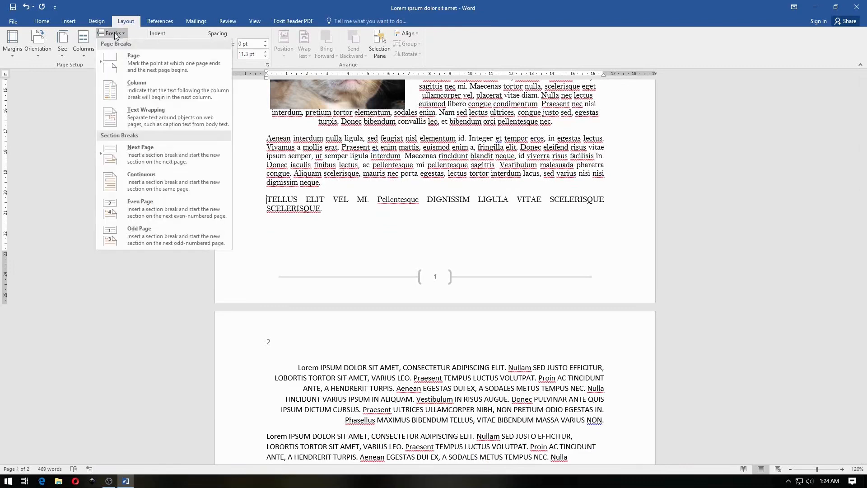
left_click(158, 60)
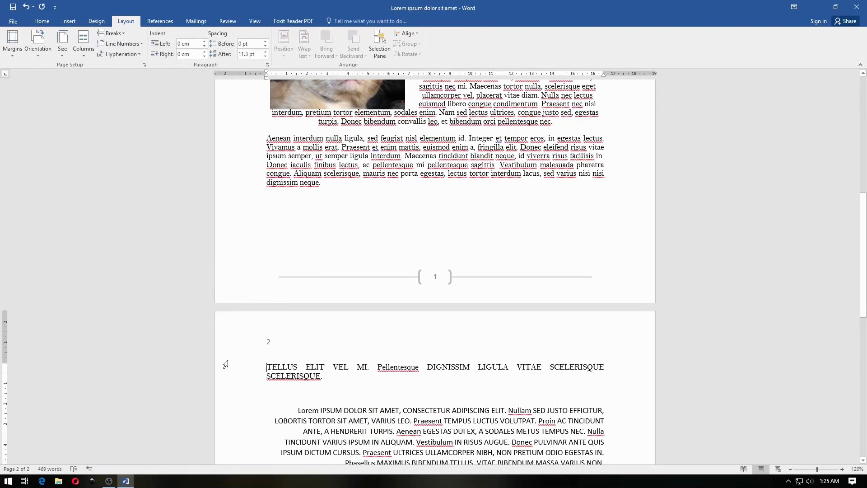
left_click(315, 229)
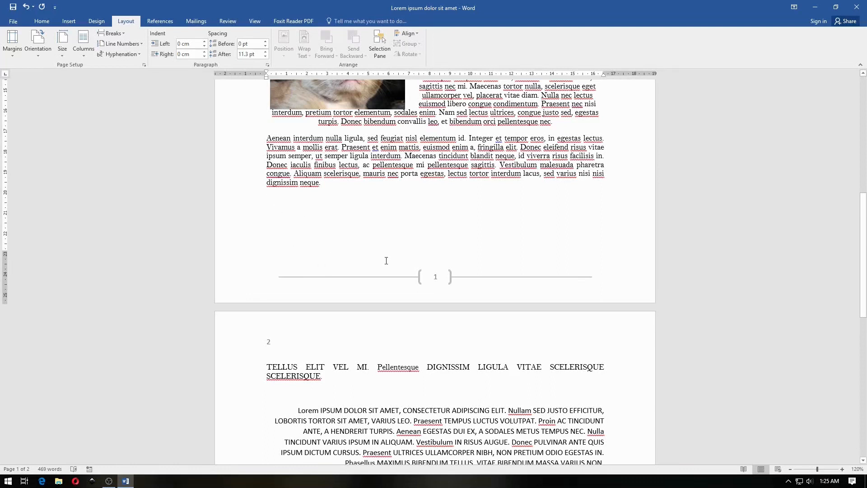
- Show the formatting marks and delete the page break before the "TELLUS ELIT VEL MI" paragraph
left_click(34, 23)
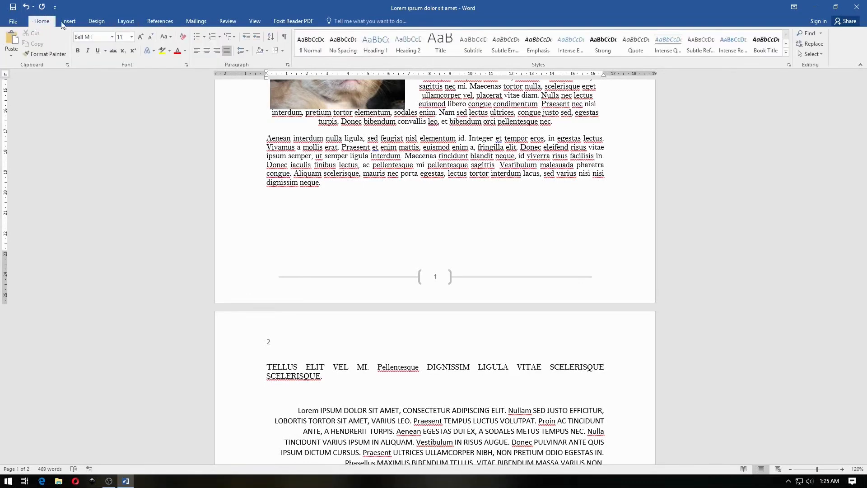
left_click(285, 38)
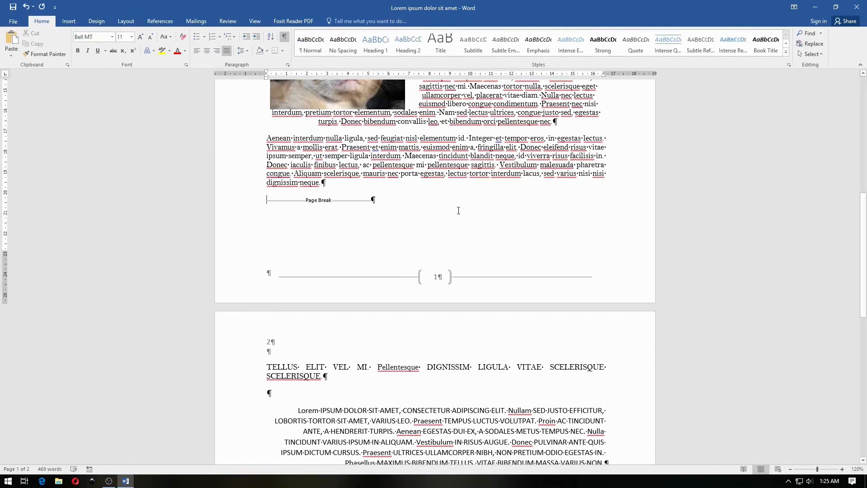
left_click(395, 204)
key("BackSpace")
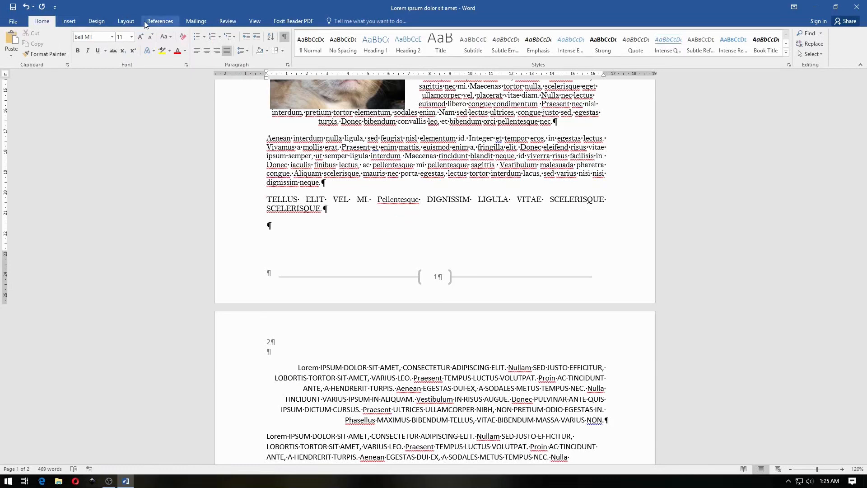
- Reinsert a page break before the "TELLUS ELIT VEL MI" paragraph so it starts on page 2
left_click(126, 21)
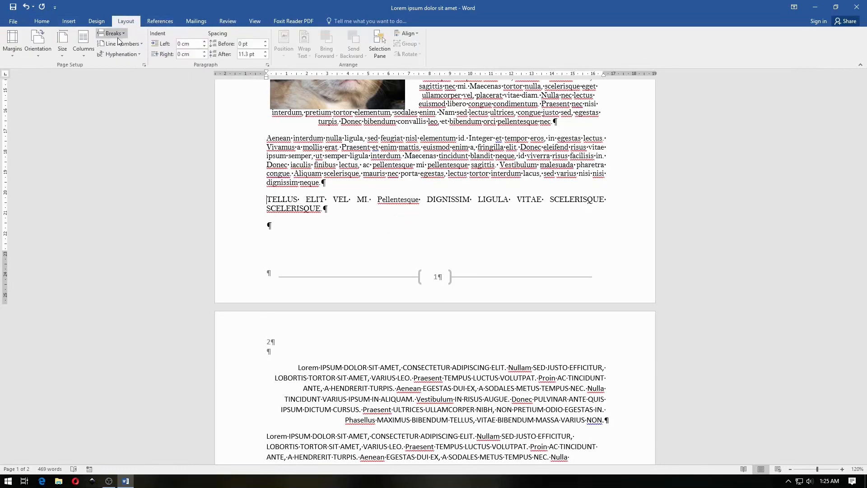
left_click(118, 34)
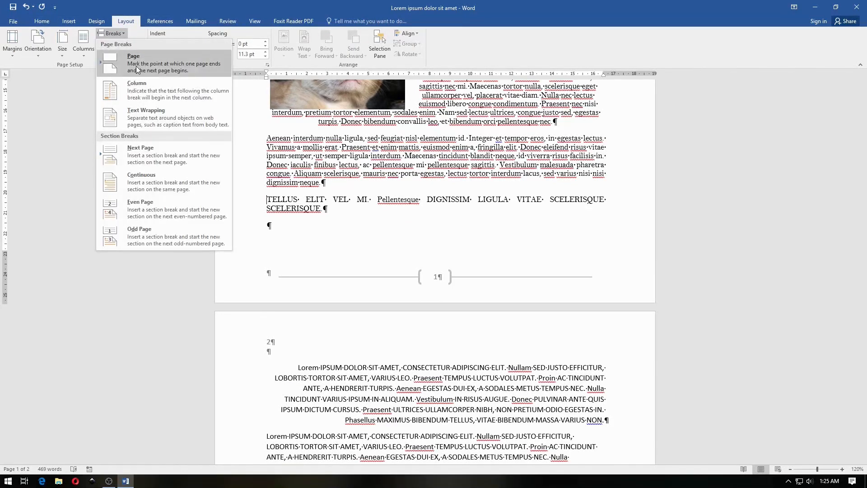
left_click(136, 66)
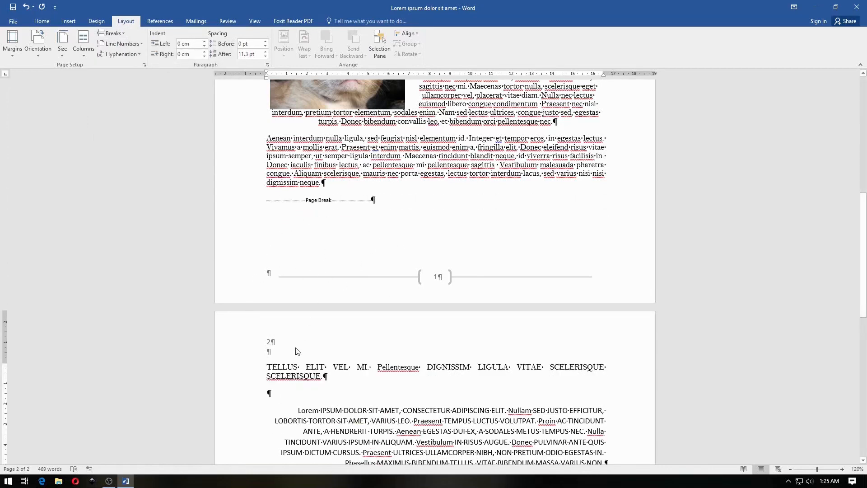
scroll(346, 296, "down", 1)
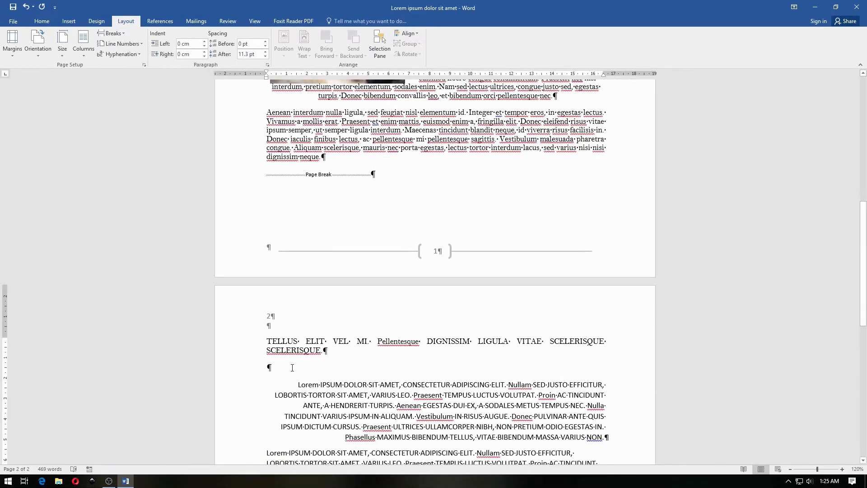
- Replace the page break above the "TELLUS ELIT VEL MI" paragraph with four blank paragraphs
left_click(341, 159)
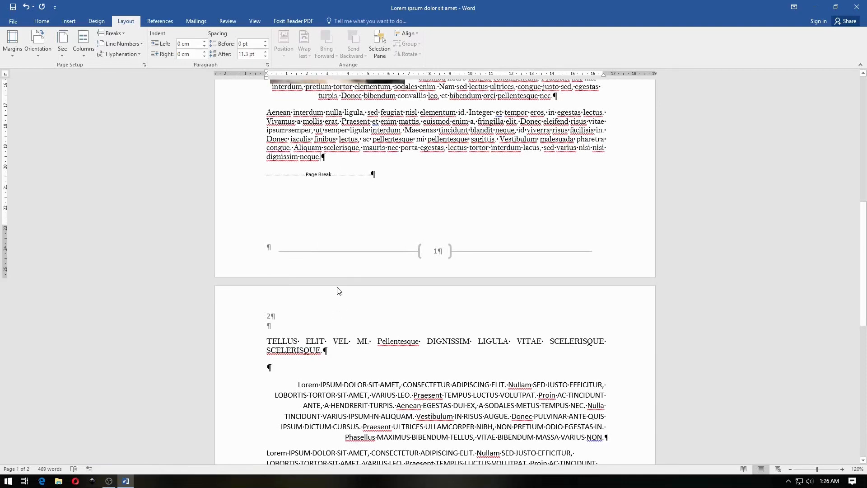
key("Delete")
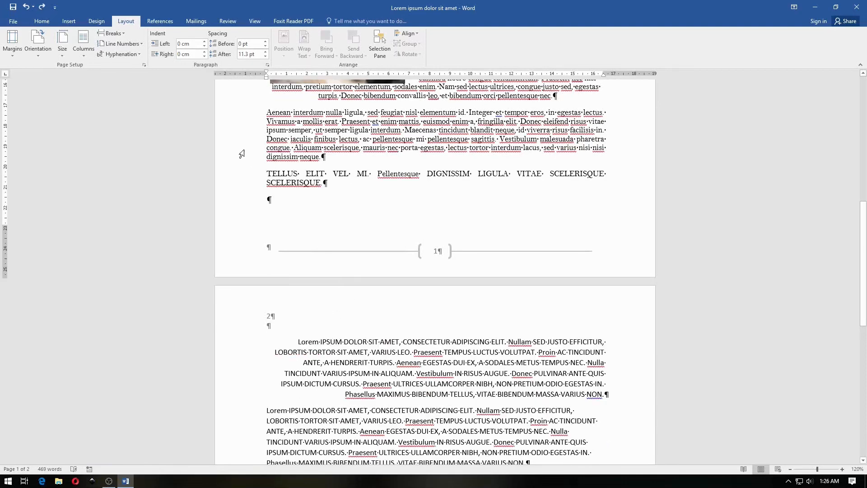
key("Return")
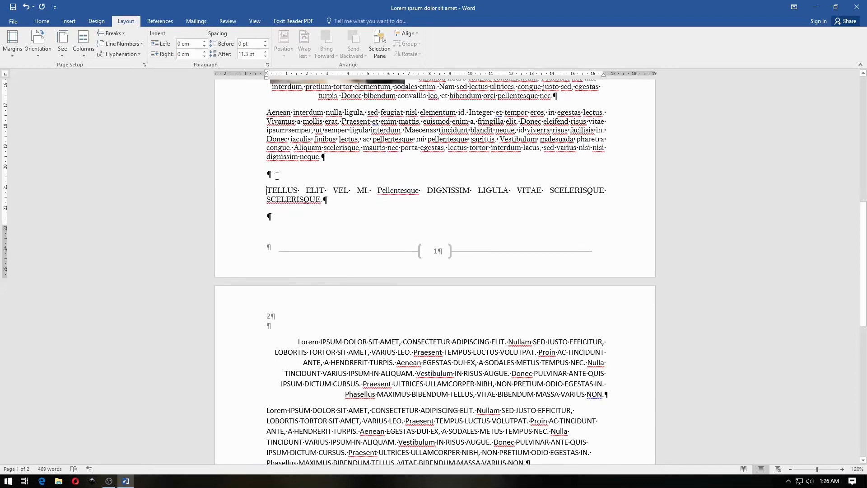
key("Return")
key("Return")
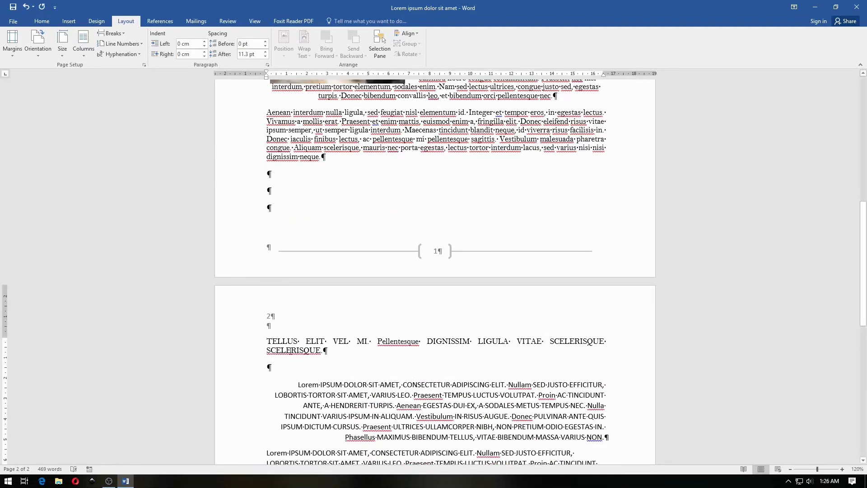
key("Return")
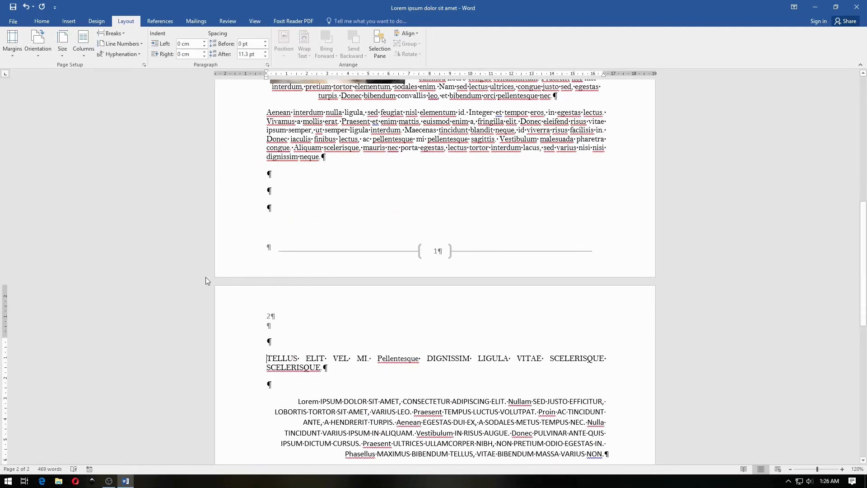
- Replace the four blank paragraphs above the "TELLUS ELIT VEL MI" paragraph with a page break
left_click(278, 178)
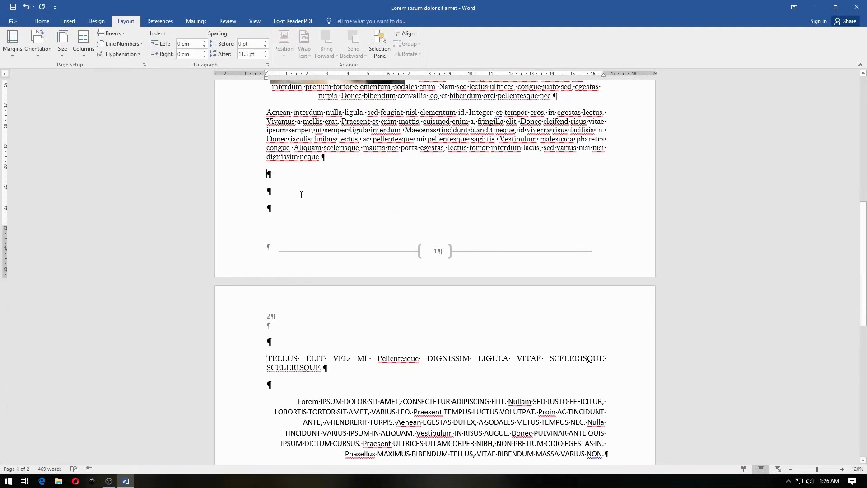
key("Delete")
key("Delete")
key("Delete")
key("Delete")
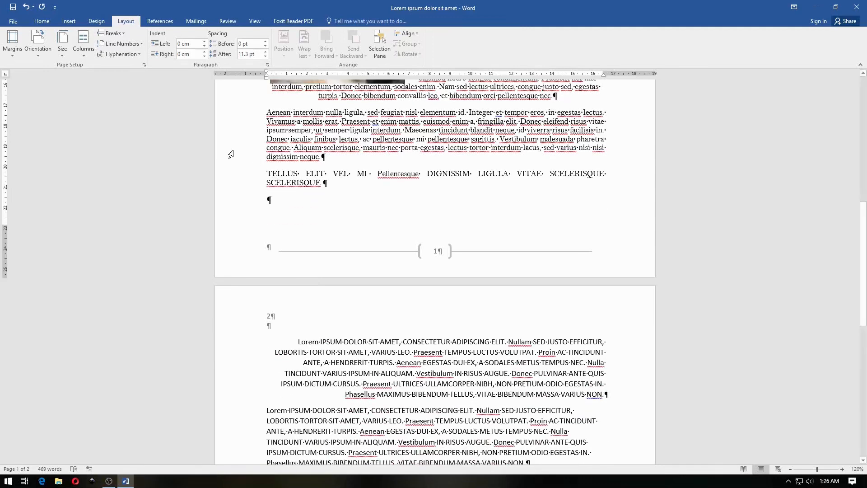
left_click(112, 33)
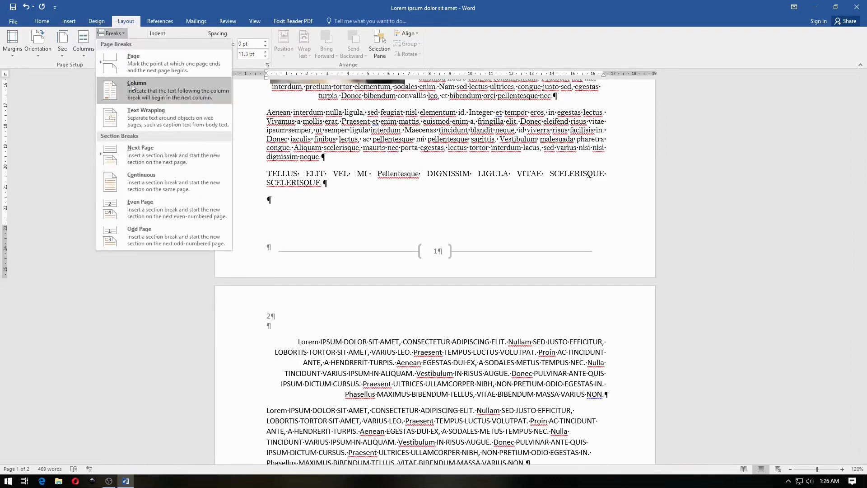
left_click(166, 74)
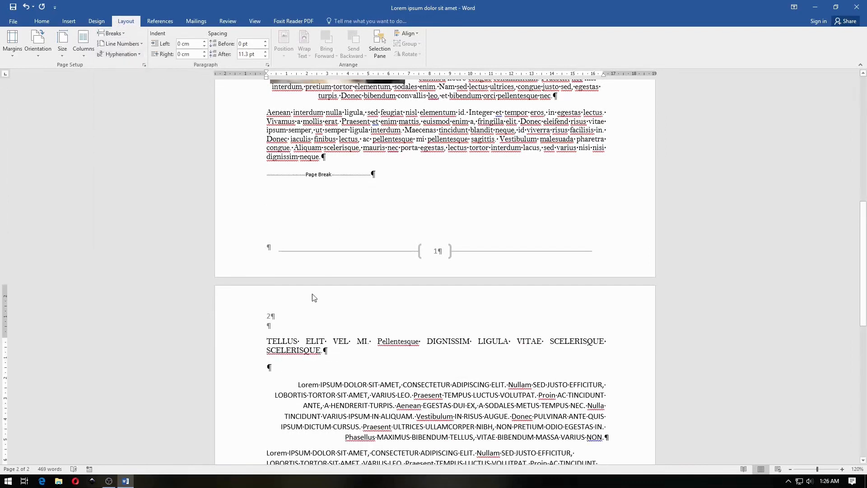
- Add two blank paragraphs between "dignissim neque." and the page break on page 1
left_click(344, 160)
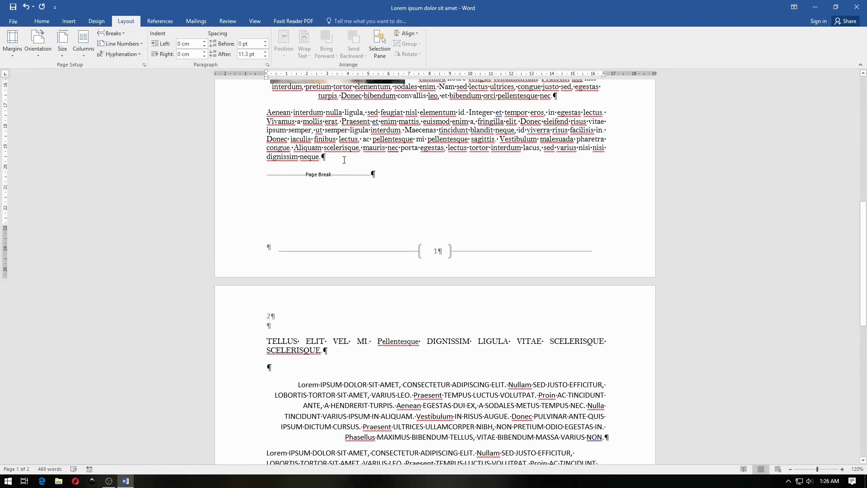
key("Return")
key("Return")
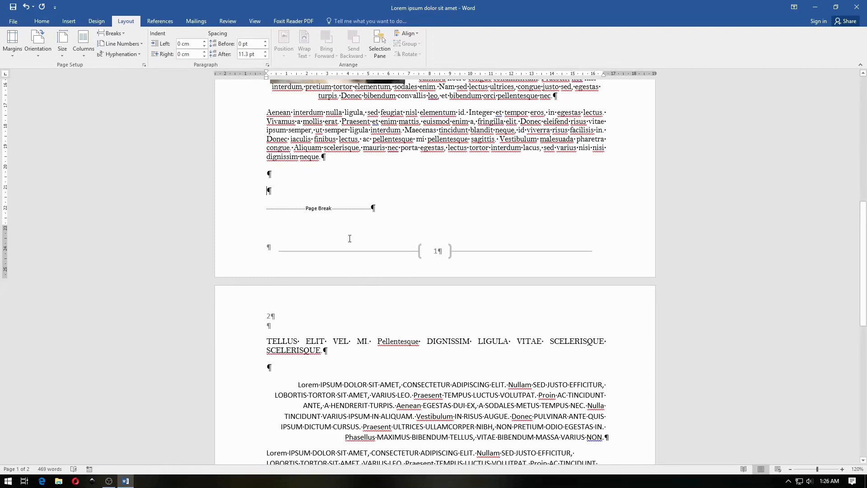
left_click(113, 33)
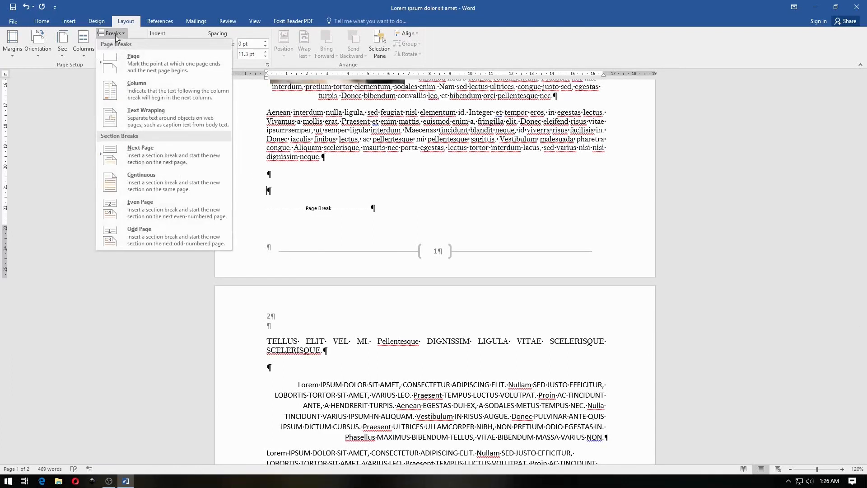
left_click(159, 83)
scroll(375, 184, "down", 5)
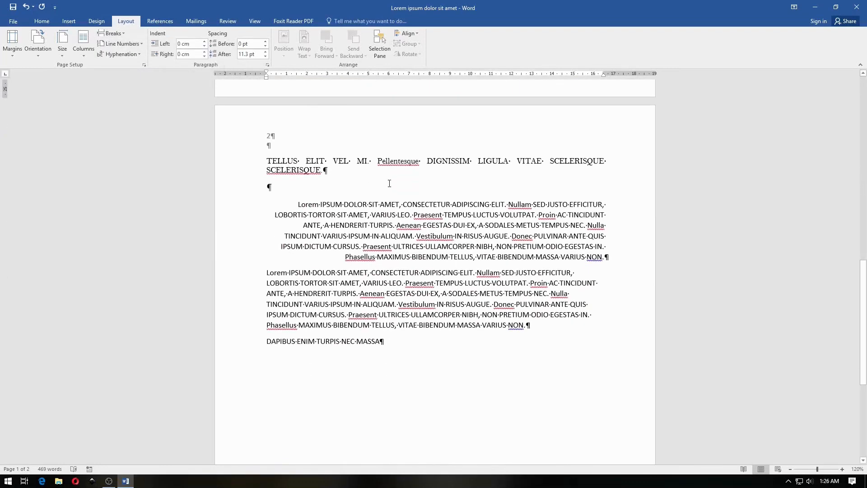
scroll(416, 163, "up", 5)
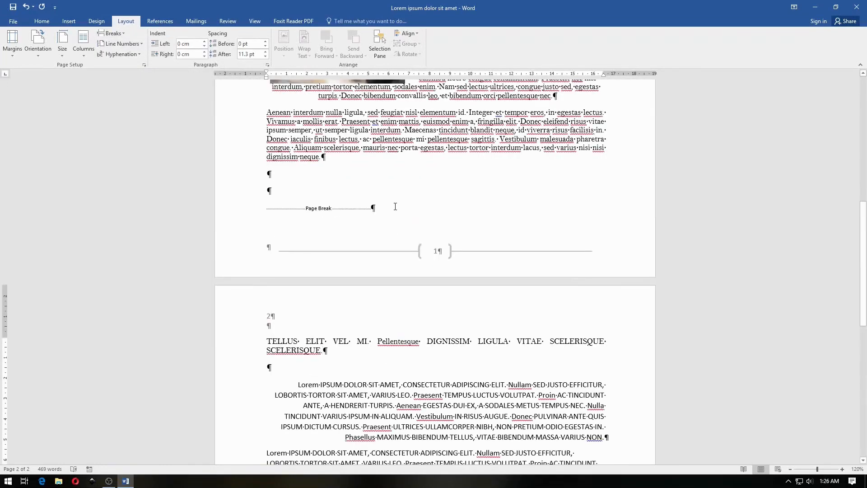
- Delete the page break and one of the blank paragraphs above the "TELLUS ELIT VEL MI" paragraph
left_click(216, 206)
key("Delete")
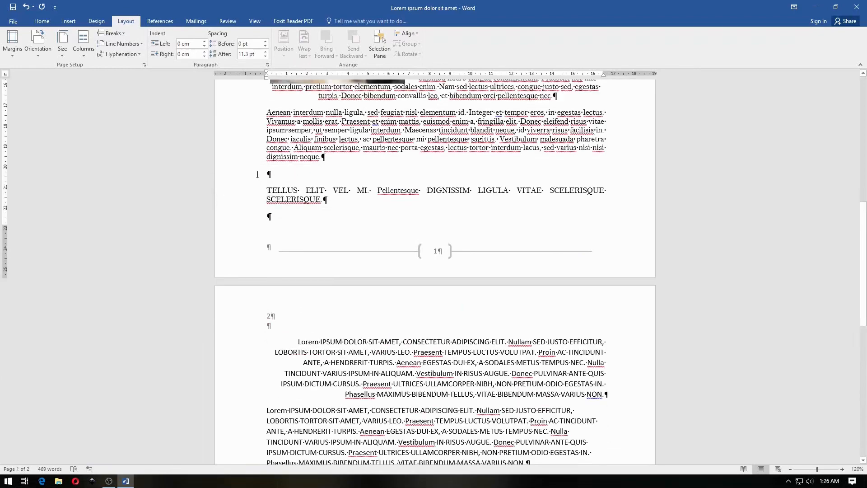
scroll(331, 135, "up", 4)
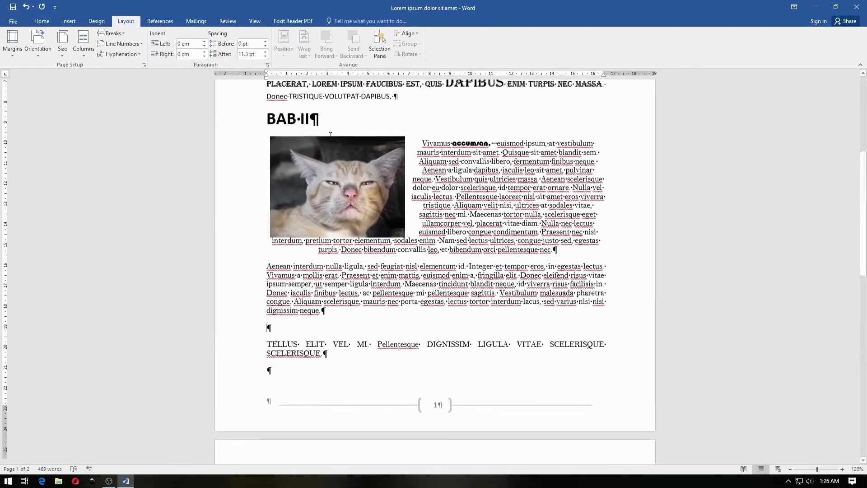
scroll(330, 134, "down", 3)
scroll(330, 135, "up", 3)
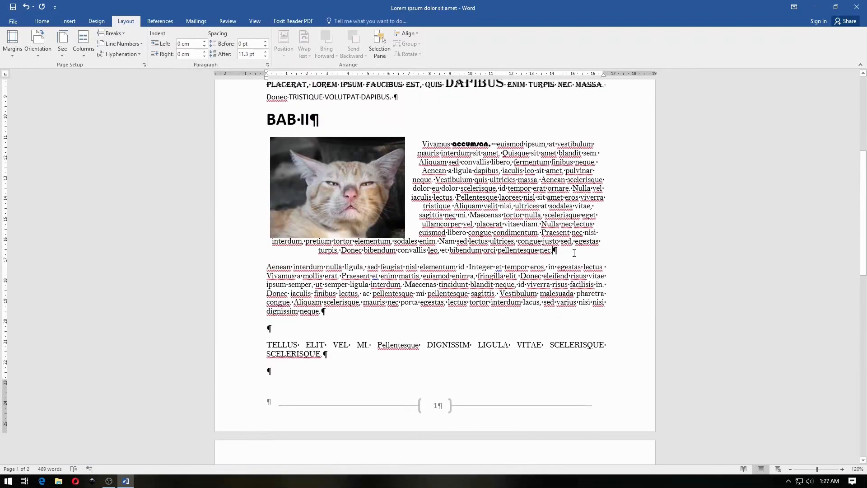
- Lay the document's text out in two columns
left_click(109, 34)
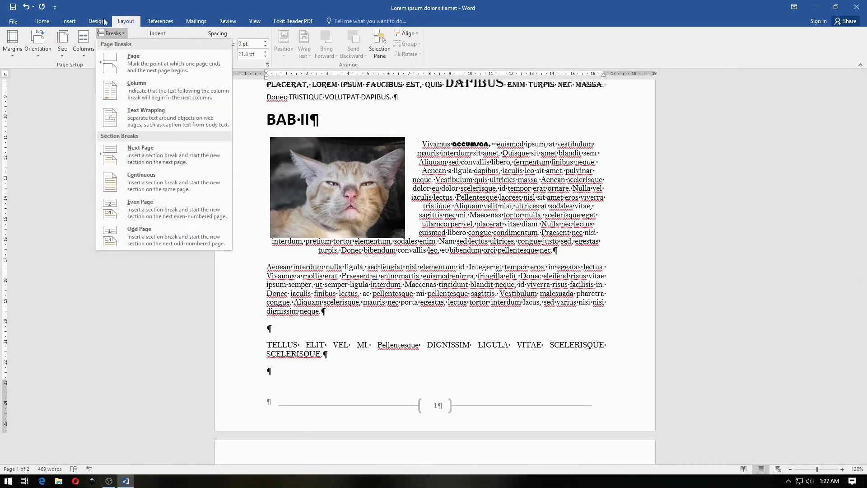
left_click(83, 46)
left_click(108, 108)
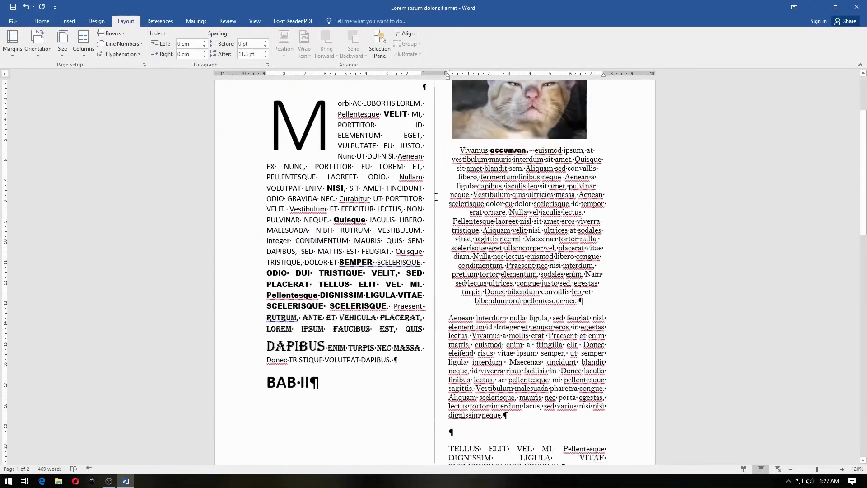
- Move the cat picture into the first column, within the "Morbi AC LOBORTIS LOREM" paragraph
left_click(486, 132)
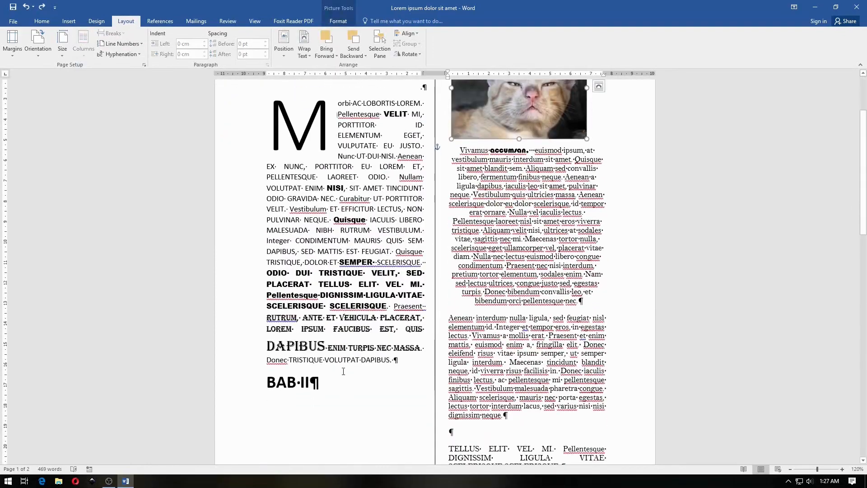
left_click_drag(518, 109, 346, 281)
left_click(166, 141)
scroll(166, 142, "down", 3)
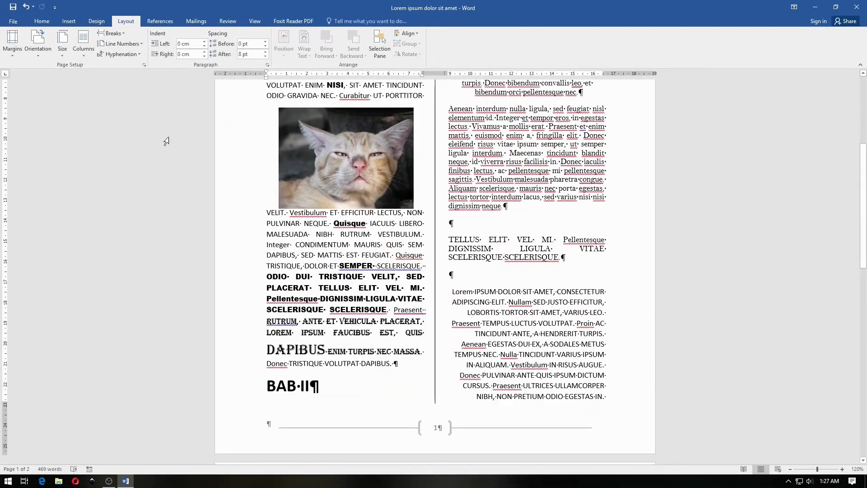
- Insert a blank paragraph before the "BAB II" heading to push it to the top of the second column
left_click(117, 34)
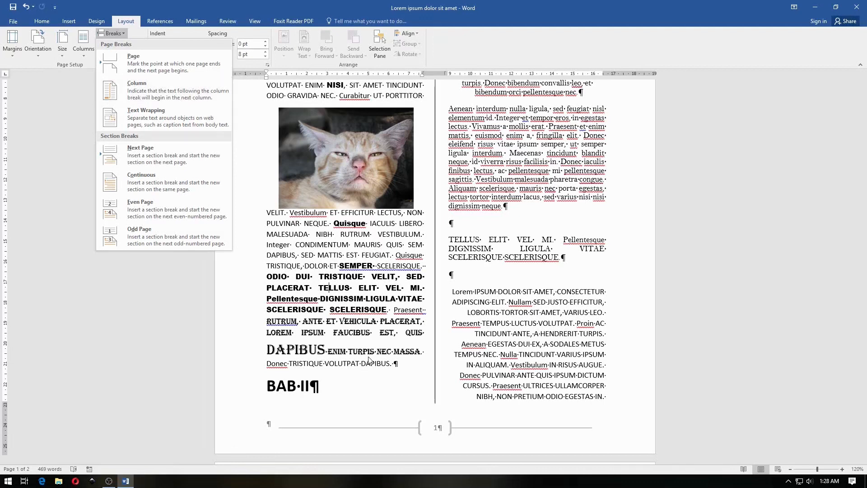
left_click(268, 391)
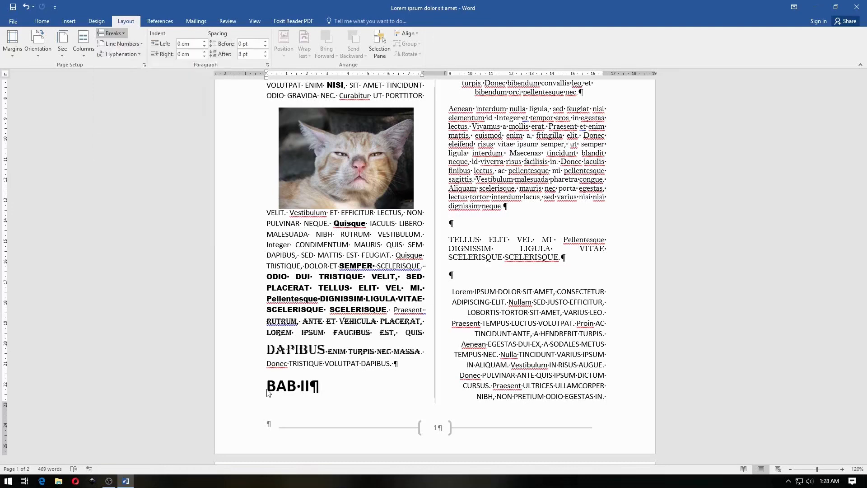
left_click(266, 389)
scroll(381, 222, "up", 4)
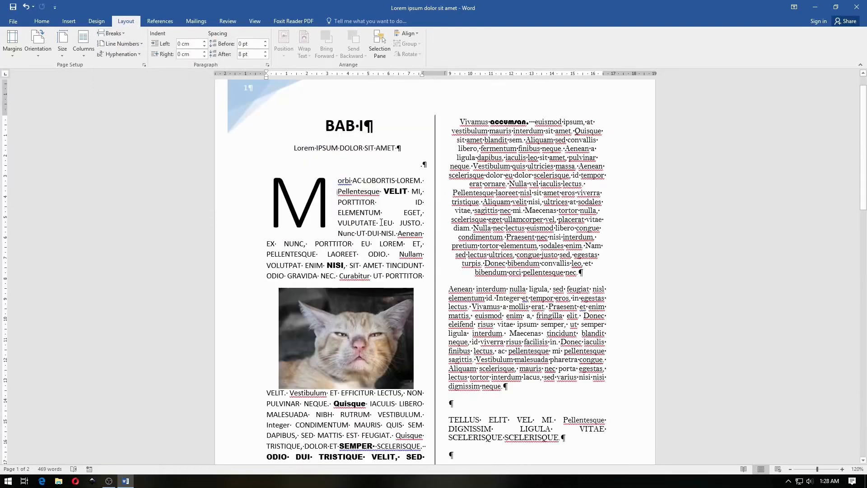
scroll(408, 330, "down", 4)
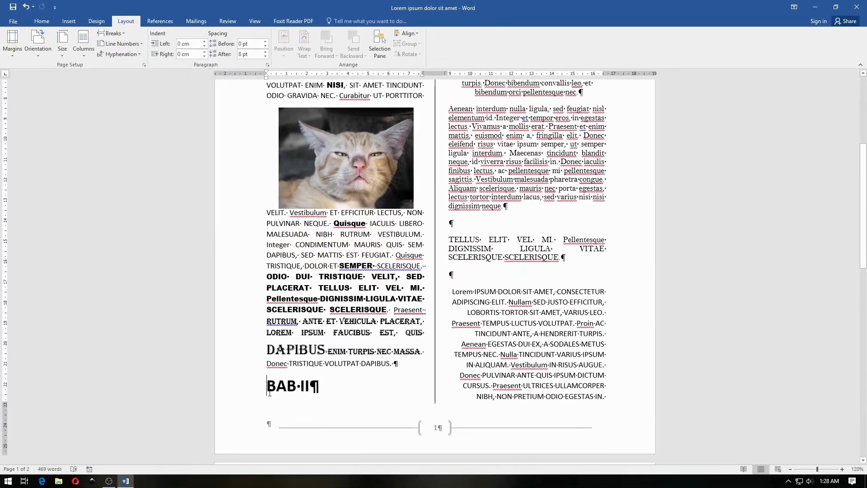
scroll(268, 381, "up", 4)
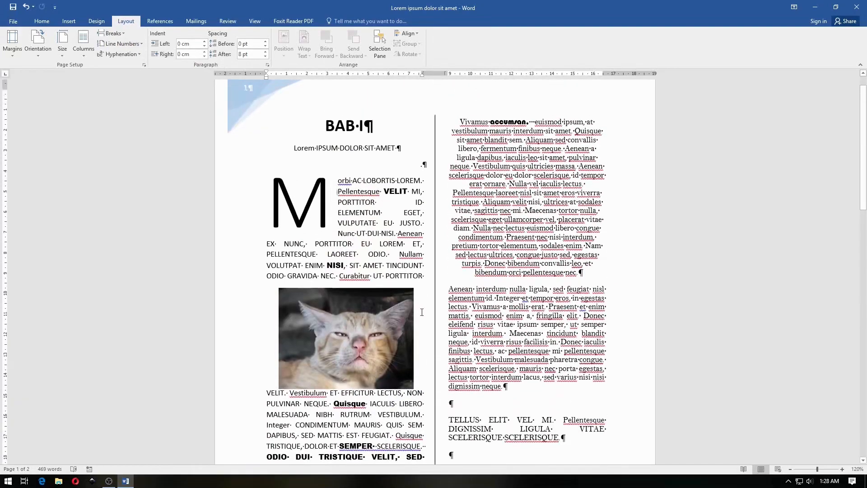
scroll(422, 311, "down", 4)
key("ctrl+shift+Return")
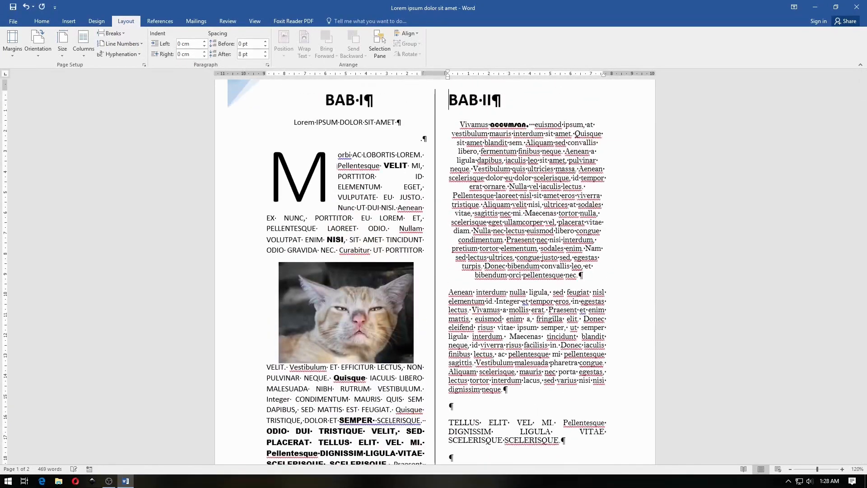
- Add seven more blank paragraphs directly above the "BAB II" heading in the second column
key("Return")
key("Return")
key("Return")
key("Return")
key("Return")
key("Return")
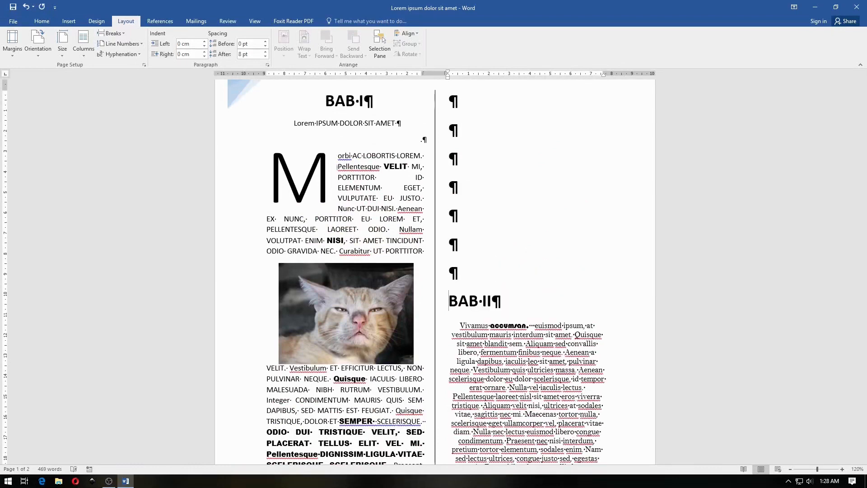
scroll(435, 271, "down", 1)
scroll(337, 162, "down", 3)
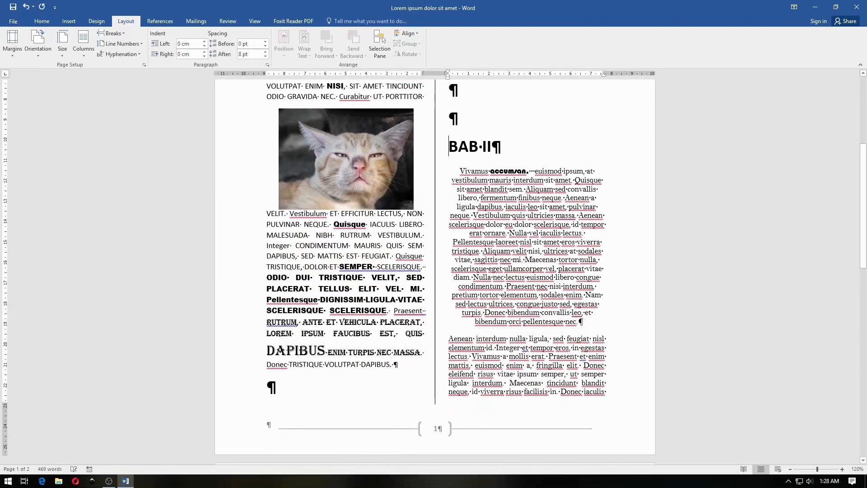
- Place the cursor on the blank paragraph at the end of the first column and hide the formatting marks
left_click(266, 388)
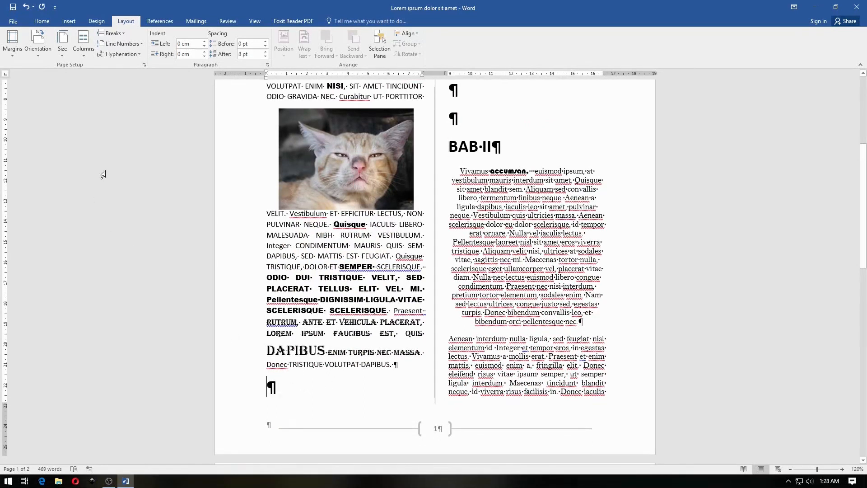
left_click(45, 23)
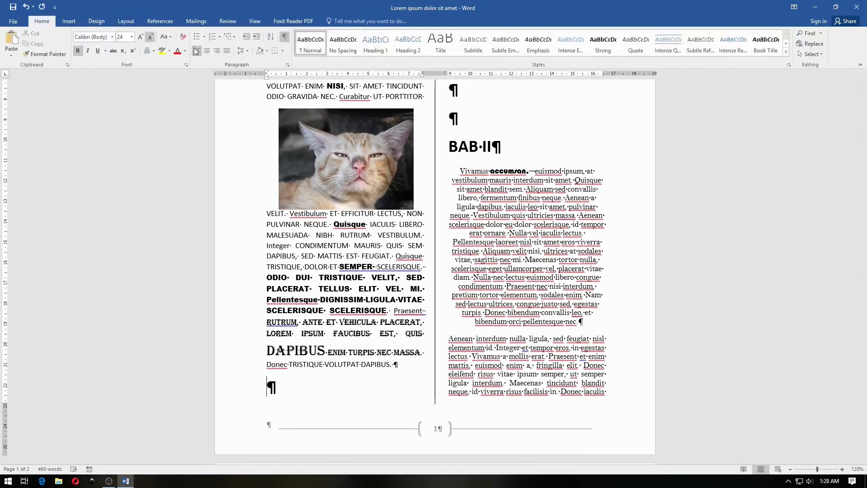
left_click(285, 40)
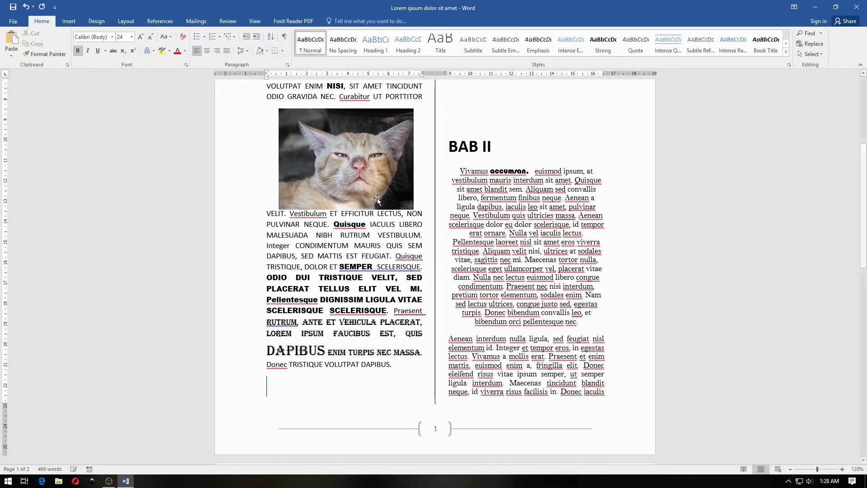
- Delete the blank paragraphs above the "BAB II" heading and zoom the document out to 90%
scroll(445, 236, "up", 3)
scroll(444, 235, "down", 3)
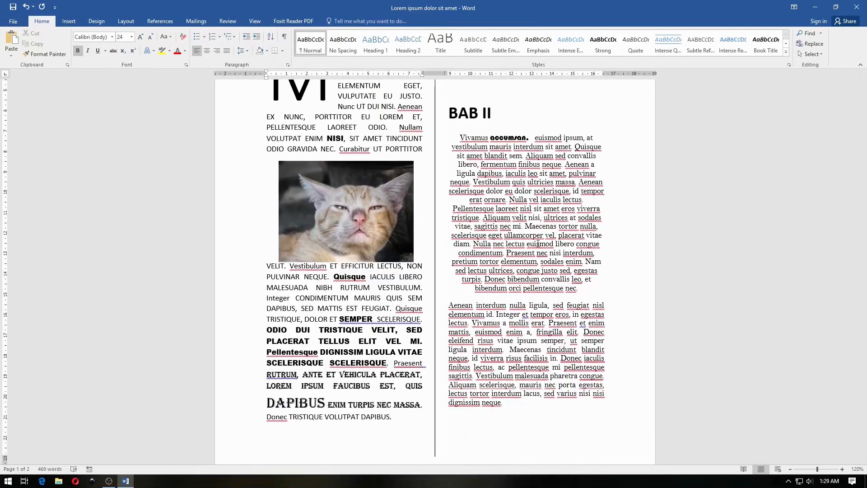
scroll(538, 243, "up", 3)
scroll(537, 244, "down", 3)
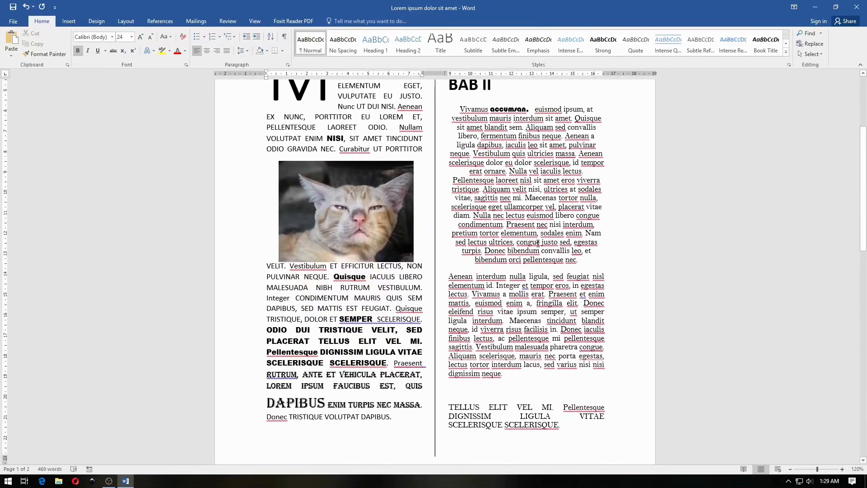
scroll(538, 244, "down", 2)
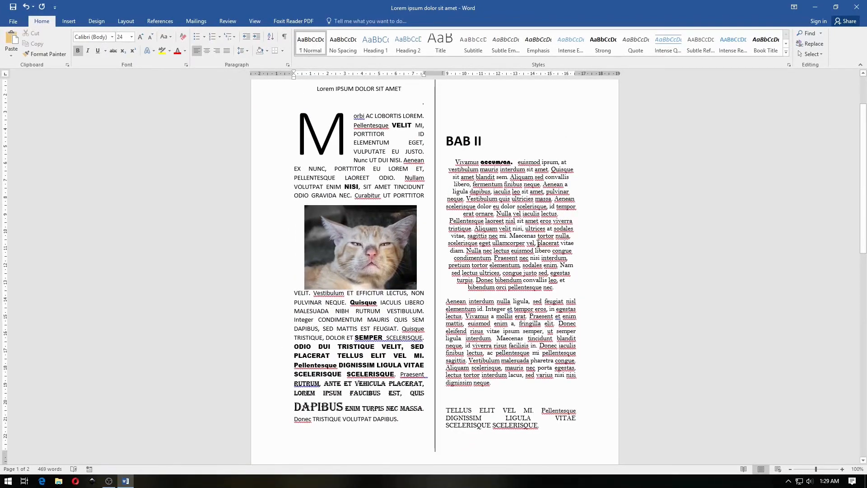
scroll(537, 244, "down", 1)
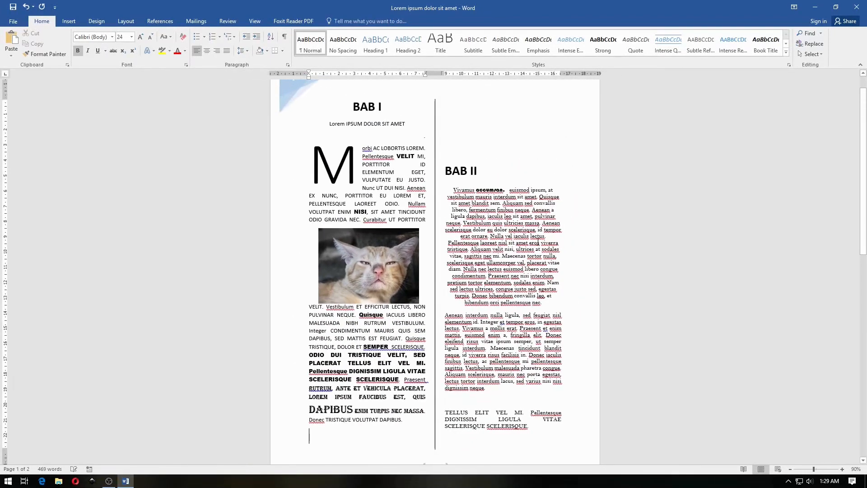
key("Delete")
key("Delete")
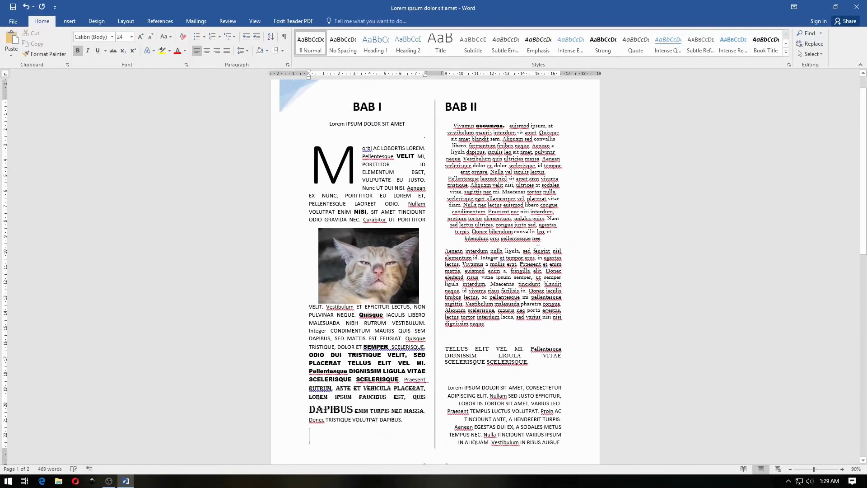
- Insert a column break before "ODIO DUI TRISTIQUE VELIT" in the first column
key("Up")
key("Up")
key("Up")
key("Up")
key("Up")
key("Up")
key("Up")
key("Up")
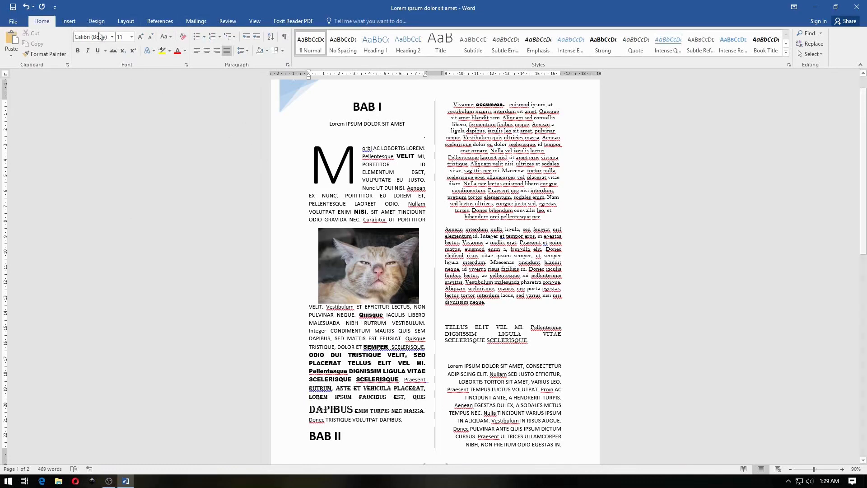
left_click(125, 21)
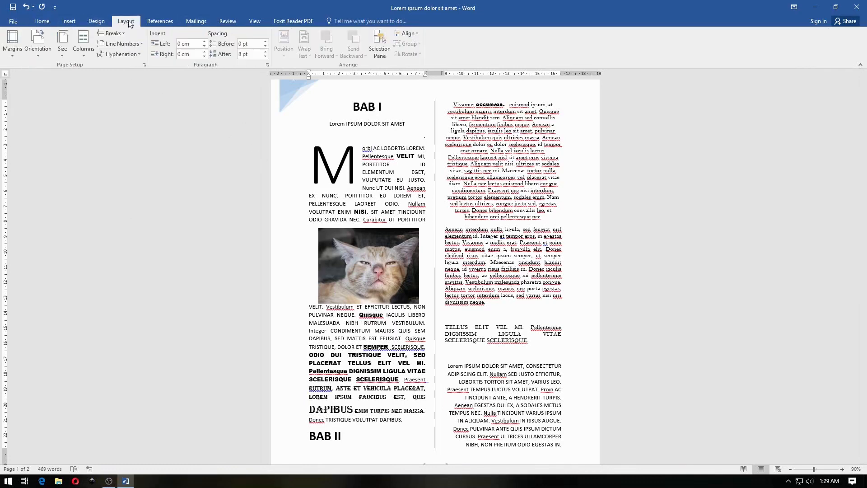
left_click(122, 34)
left_click(156, 90)
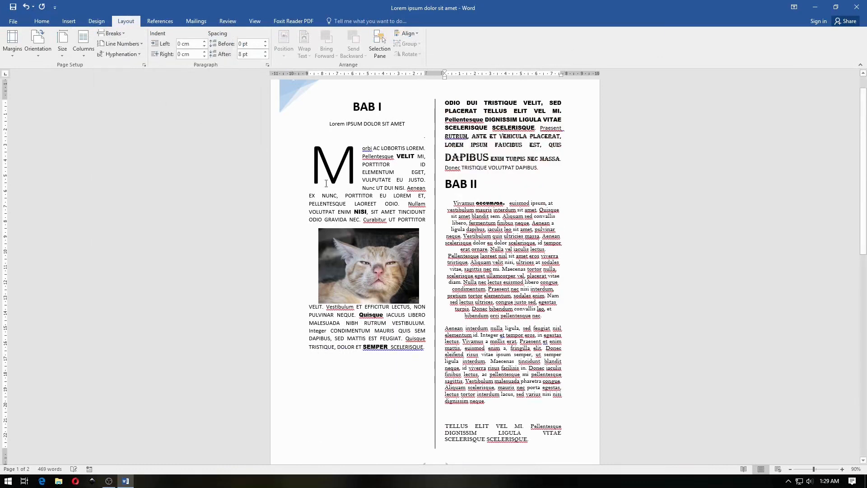
- Delete the column break below "SEMPER SCELERISQUE." in the first column, and undo the deletion
scroll(425, 384, "up", 1)
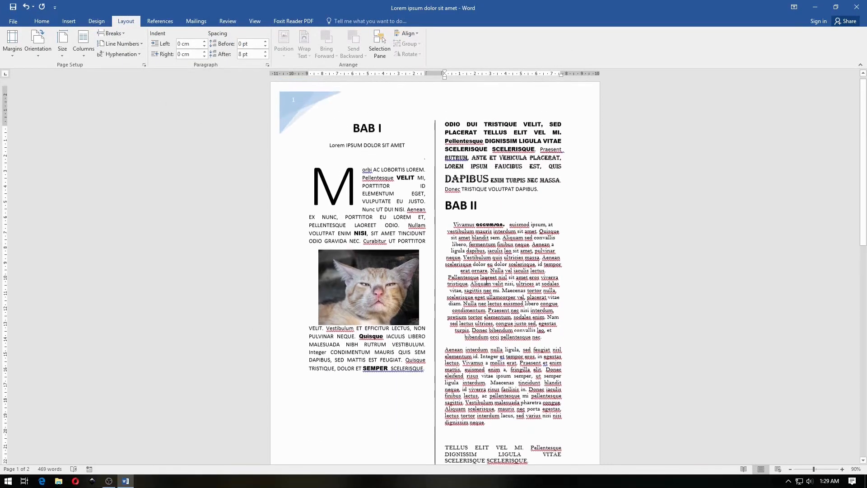
left_click(426, 374)
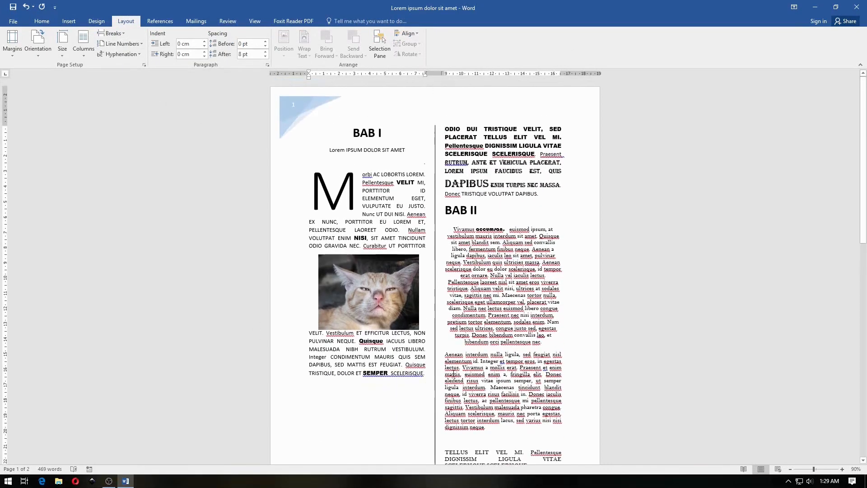
scroll(456, 369, "down", 1)
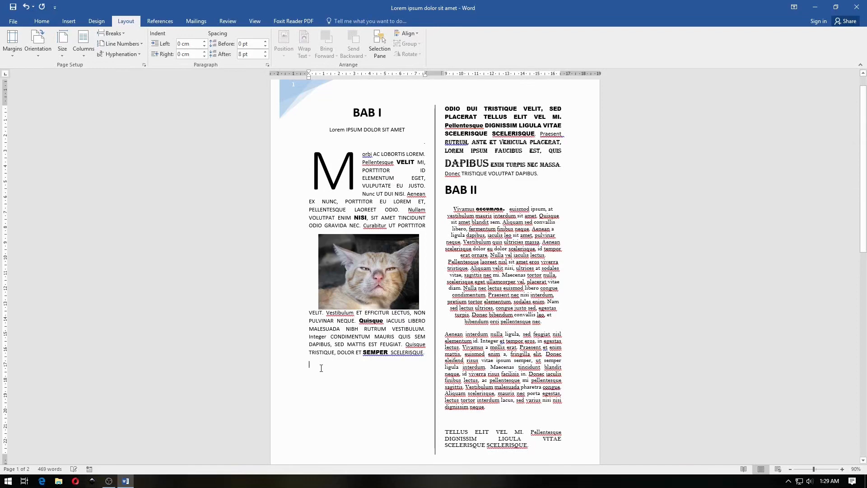
key("Delete")
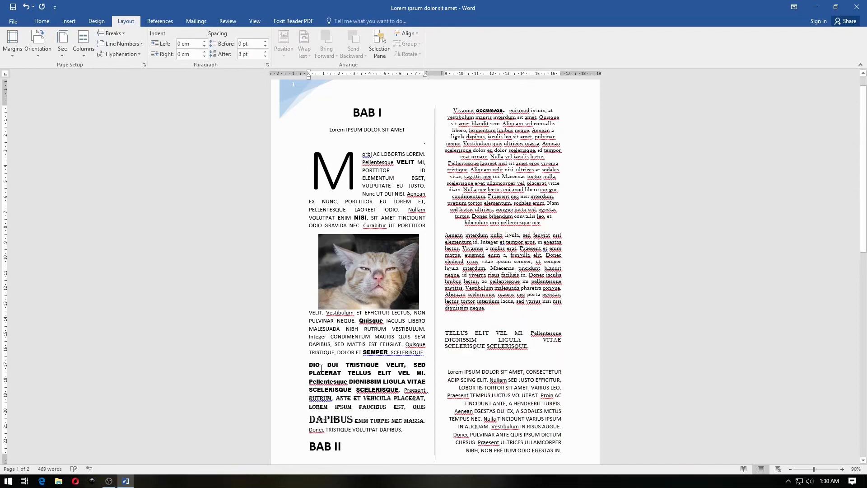
key("ctrl+z")
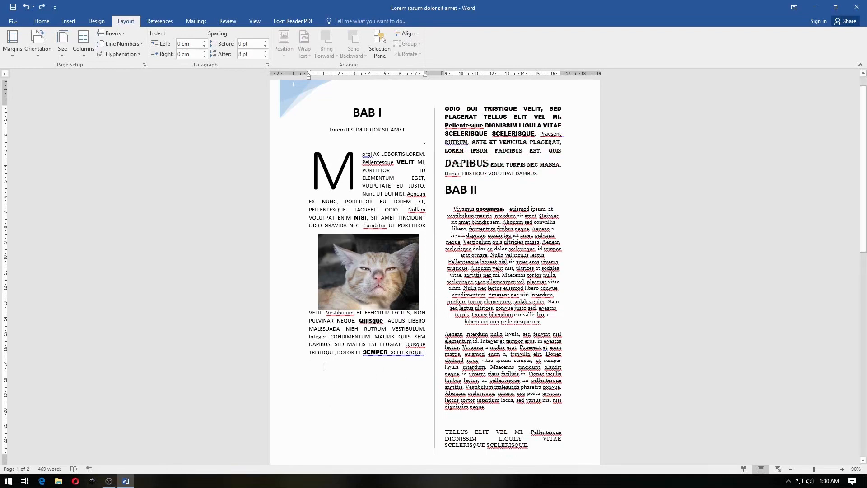
- Show the formatting marks so the column break on page 1 is displayed
left_click(41, 21)
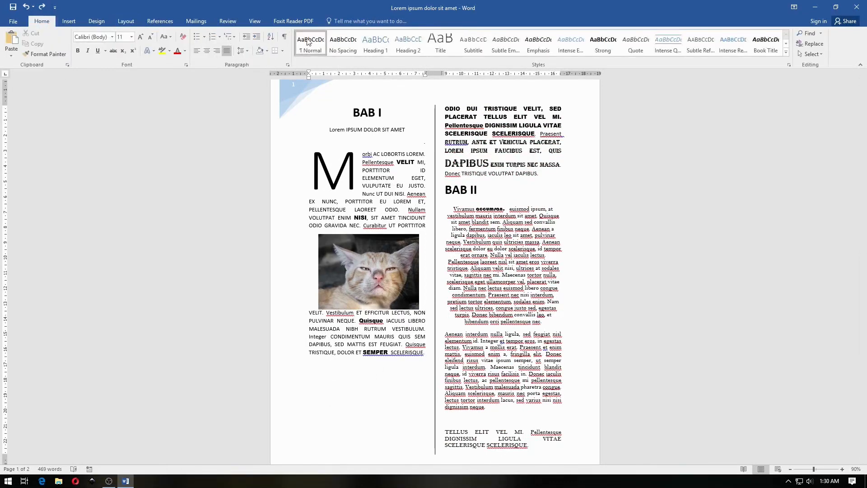
left_click(284, 37)
scroll(340, 297, "down", 2)
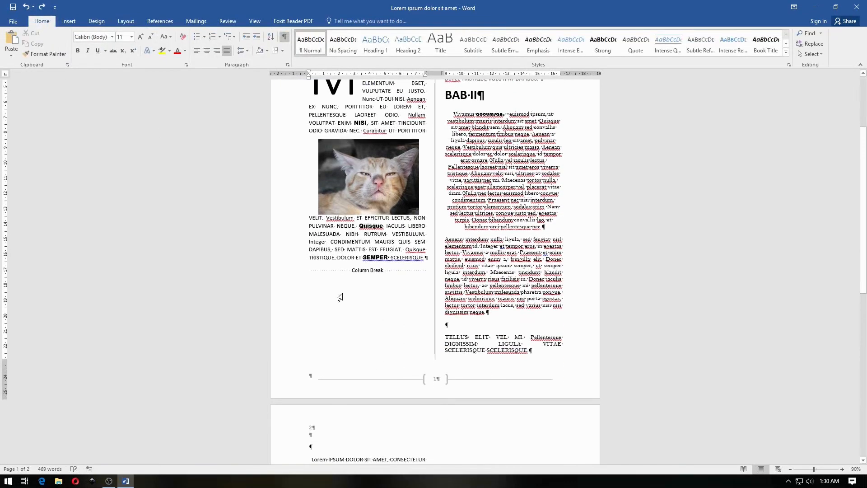
- Add seven blank paragraphs between "SEMPER SCELERISQUE." and the column break in the first column
left_click(329, 285)
key("Return")
key("Return")
key("Return")
key("Return")
key("Return")
key("Return")
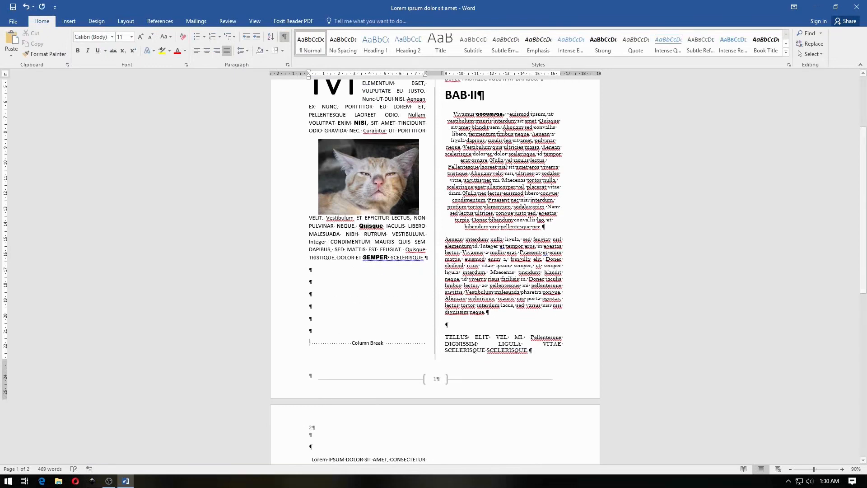
scroll(333, 260, "up", 2)
scroll(368, 359, "down", 2)
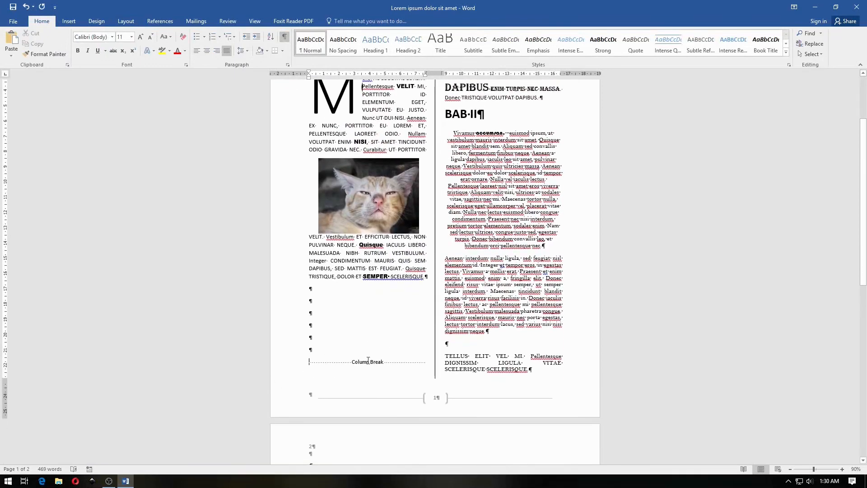
key("Return")
- Delete the seven blank paragraphs above the column break in the first column
left_click_drag(306, 290, 350, 361)
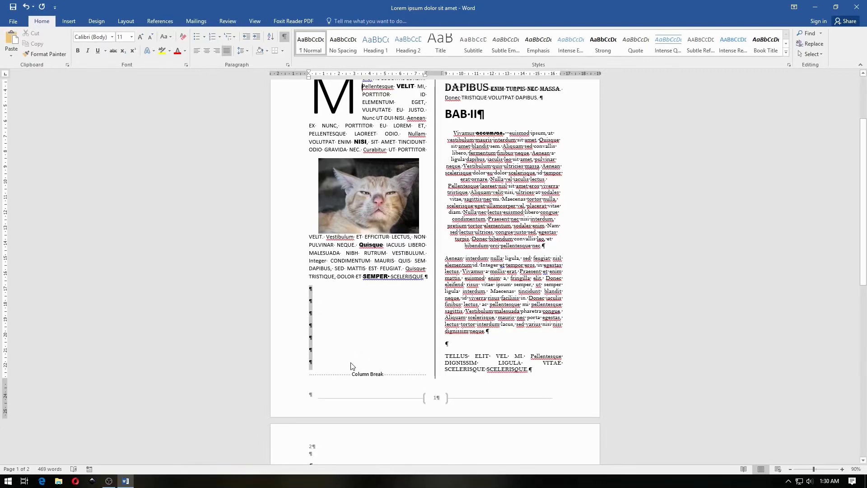
key("Delete")
scroll(500, 223, "up", 2)
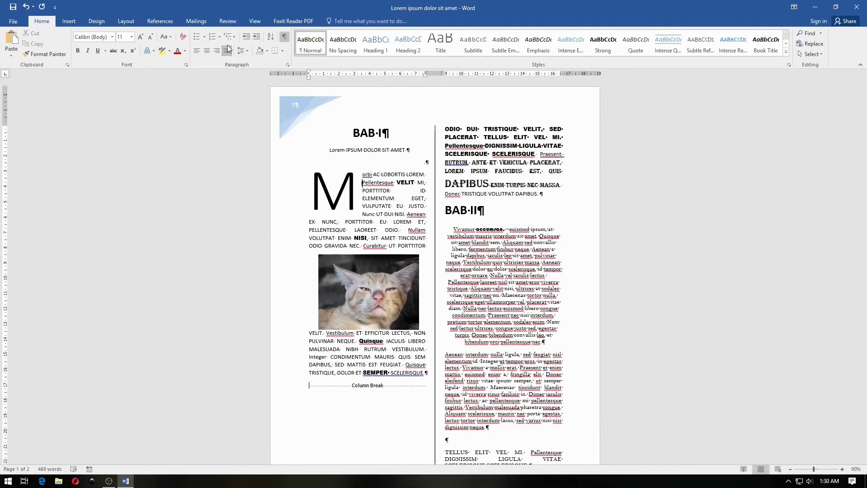
- Change the two-column text on page 1 to a single column
left_click(126, 22)
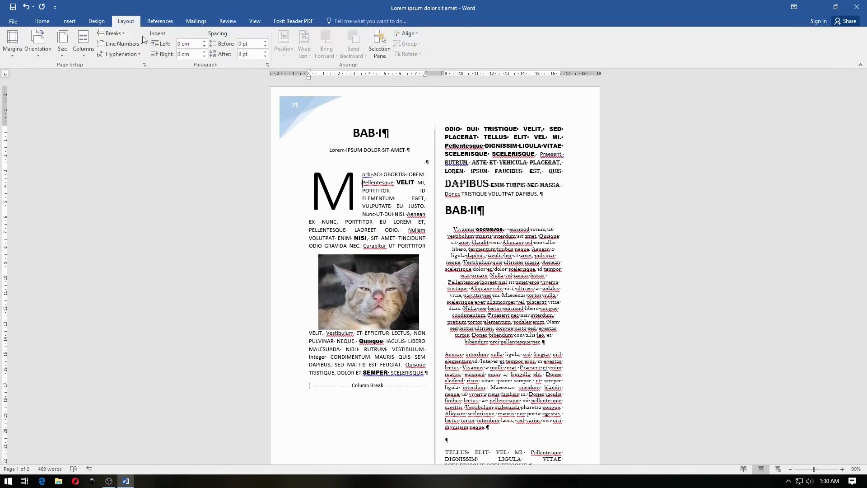
left_click(112, 34)
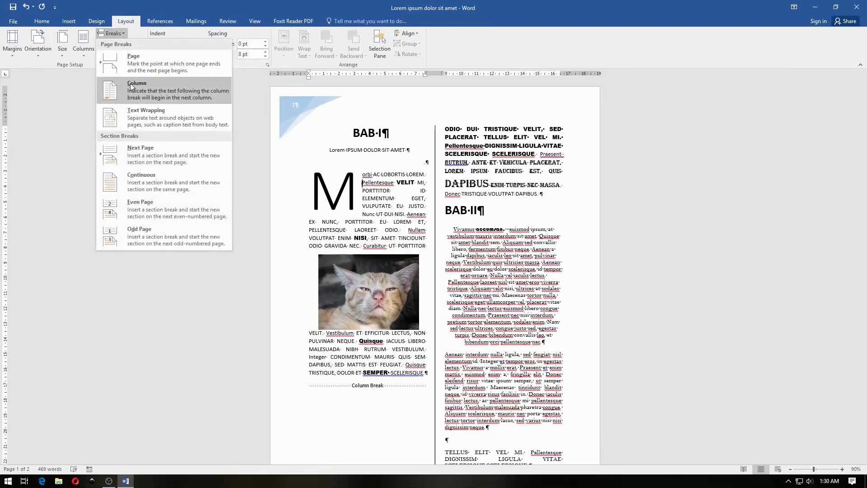
left_click(93, 53)
left_click(101, 70)
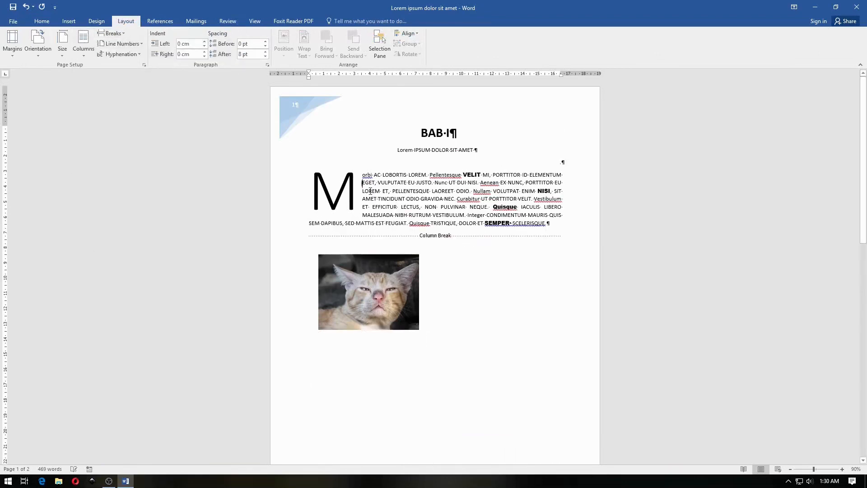
- Delete the column break below "SEMPER SCELERISQUE." on page 1
left_click(420, 235)
key("Delete")
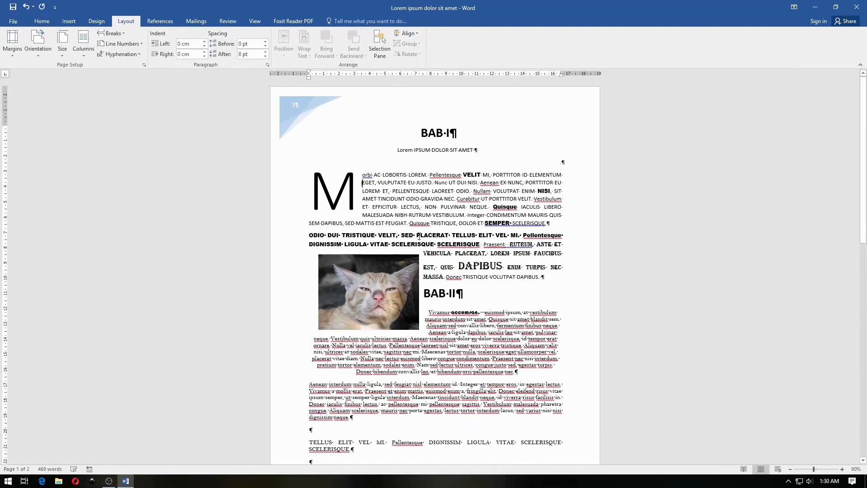
scroll(380, 181, "down", 2)
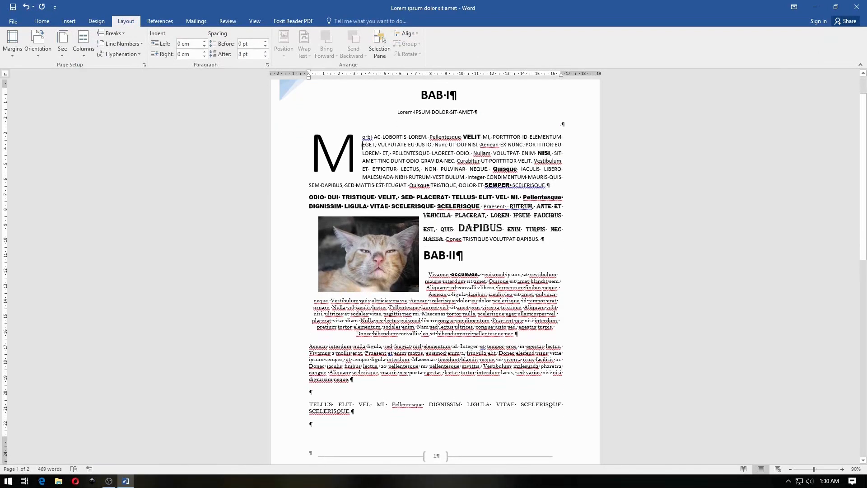
left_click(124, 34)
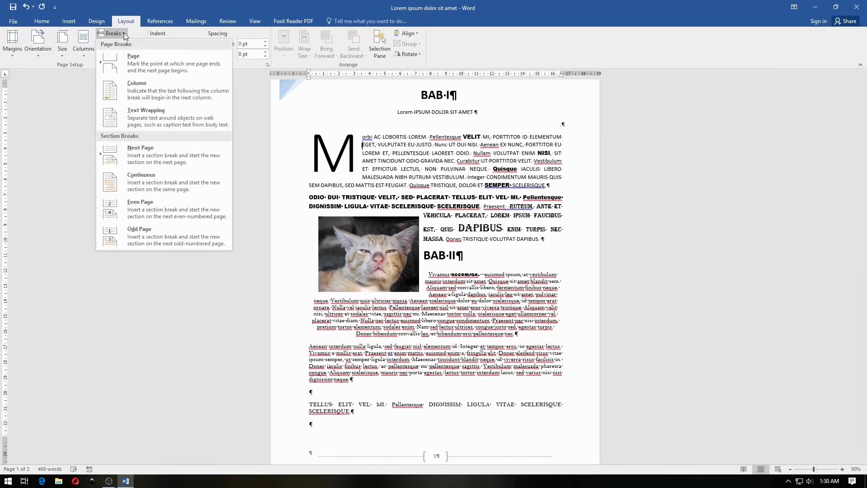
left_click(123, 34)
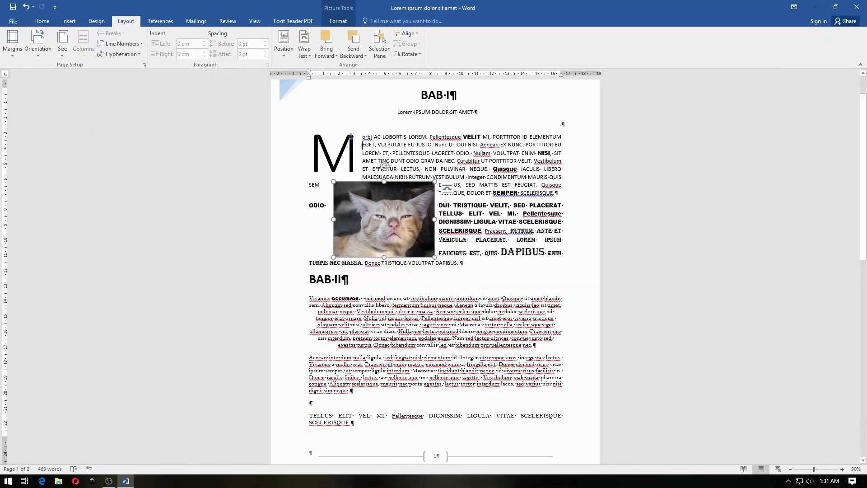
left_click(113, 35)
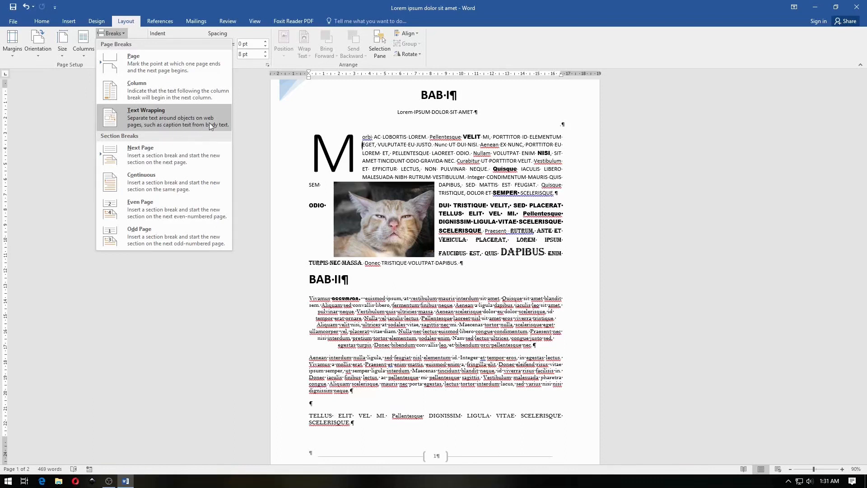
- Insert a caption below the cat picture, using a new label named "Kucing"
right_click(402, 215)
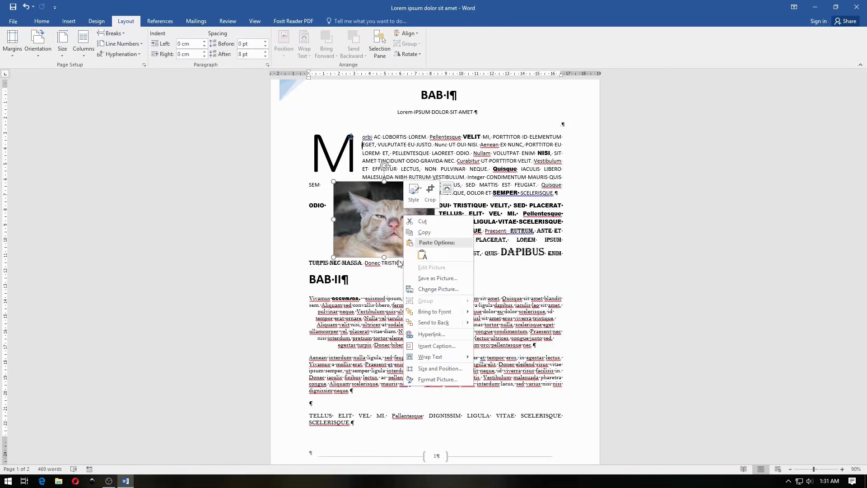
left_click(426, 346)
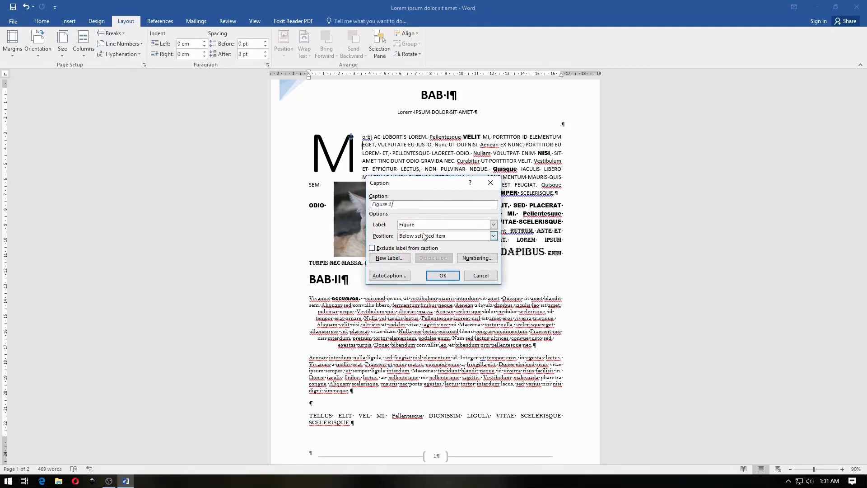
left_click(392, 259)
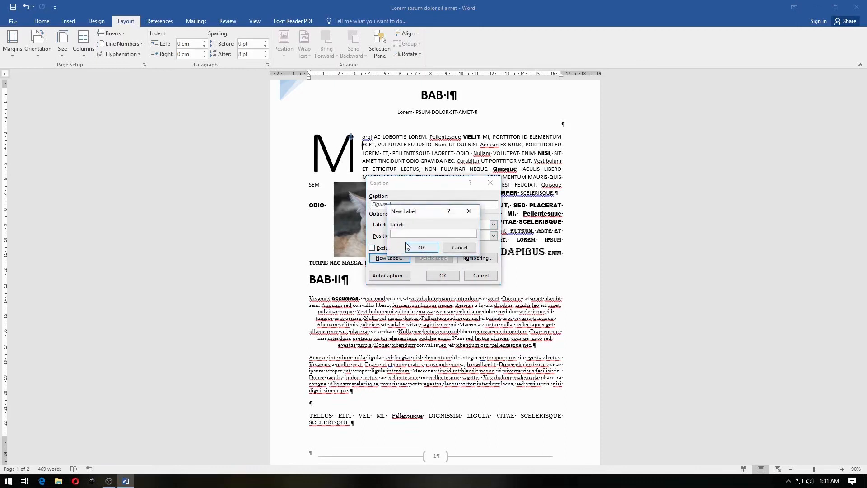
type("Kucing")
left_click(407, 246)
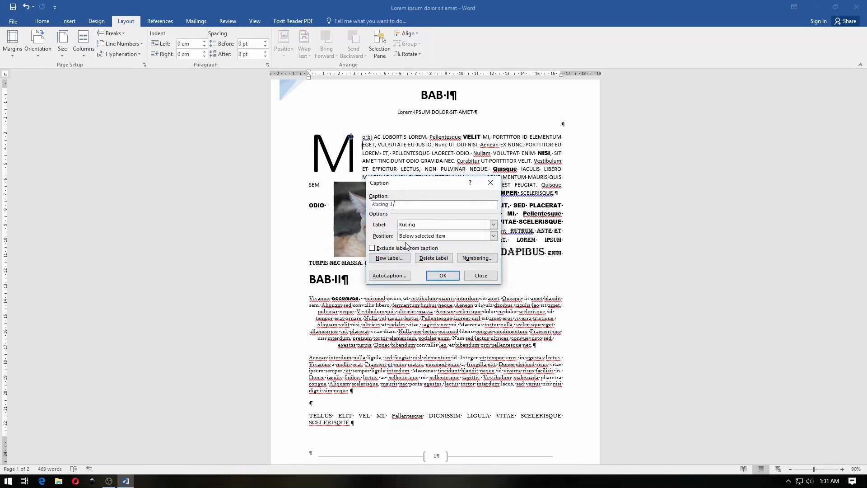
left_click(442, 276)
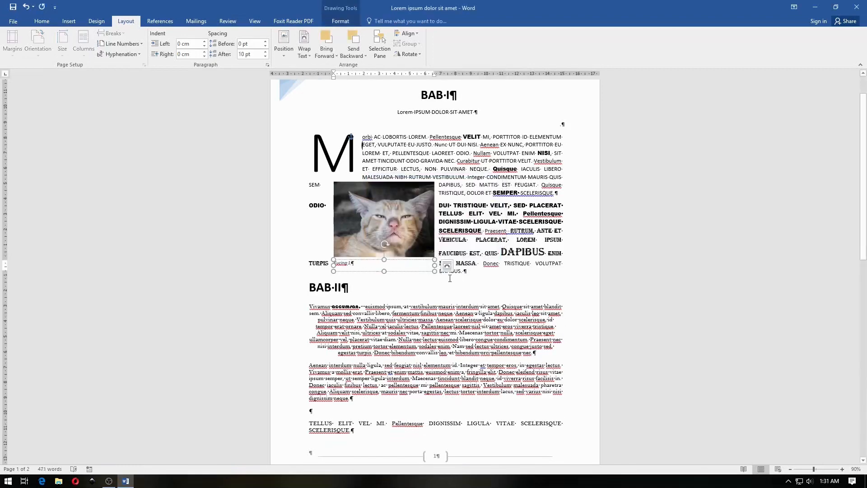
- Move the "Kucing 1" caption box beside the upper edge of the cat picture, above "DAPIBUS,"
scroll(323, 244, "up", 3, "ctrl")
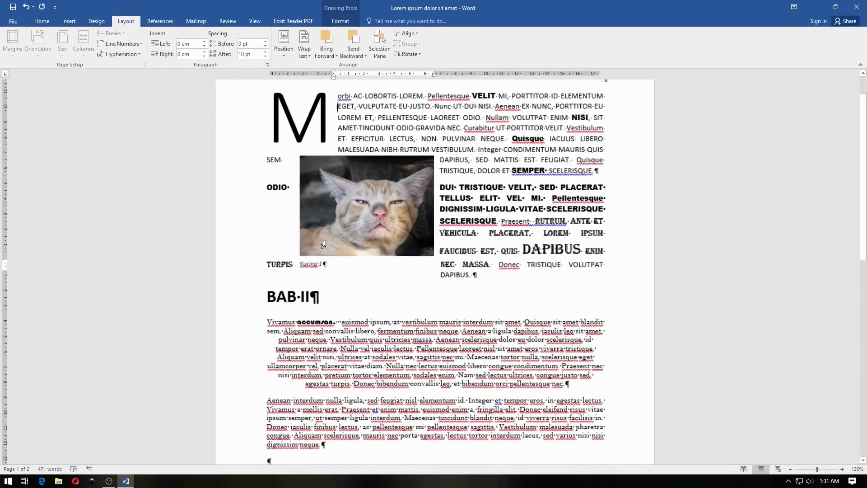
left_click_drag(388, 265, 539, 151)
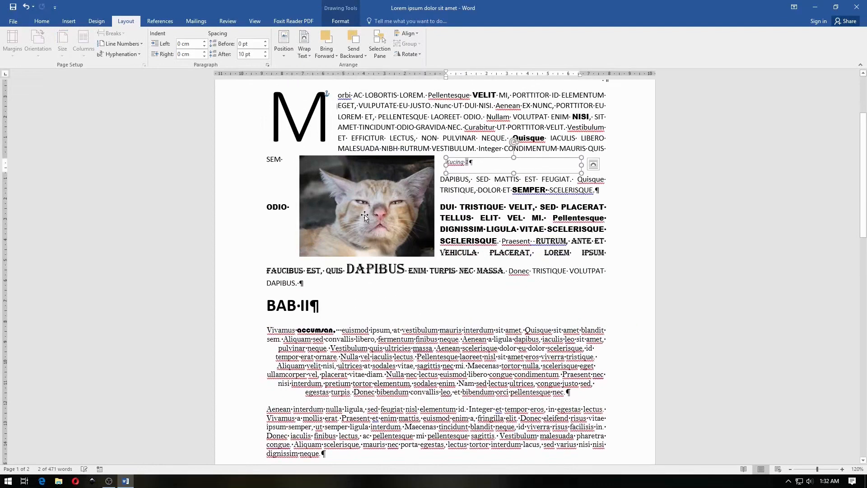
left_click(476, 179)
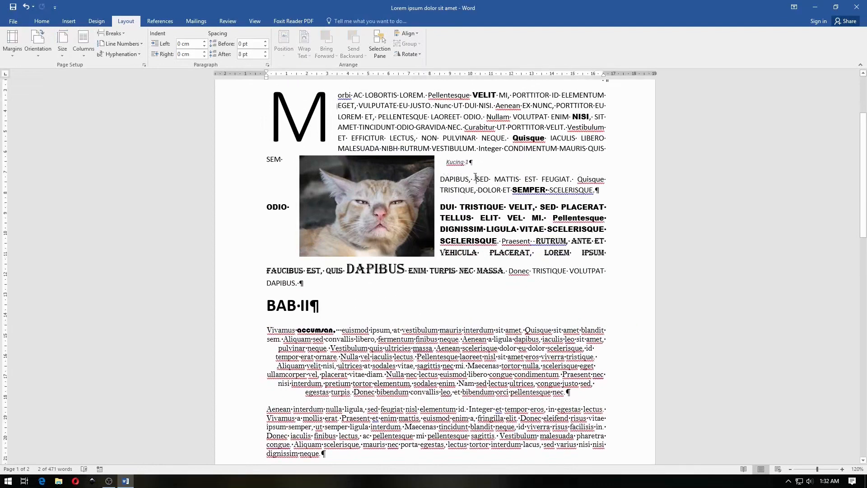
left_click(118, 35)
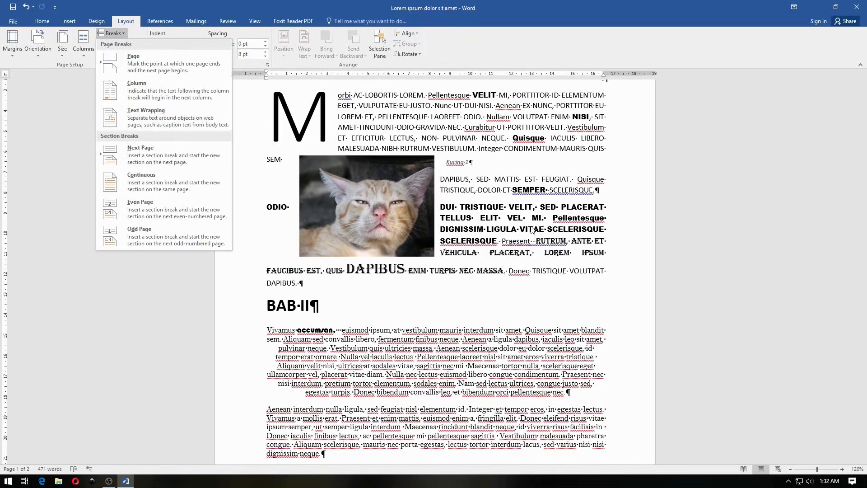
left_click(403, 215)
left_click(375, 208)
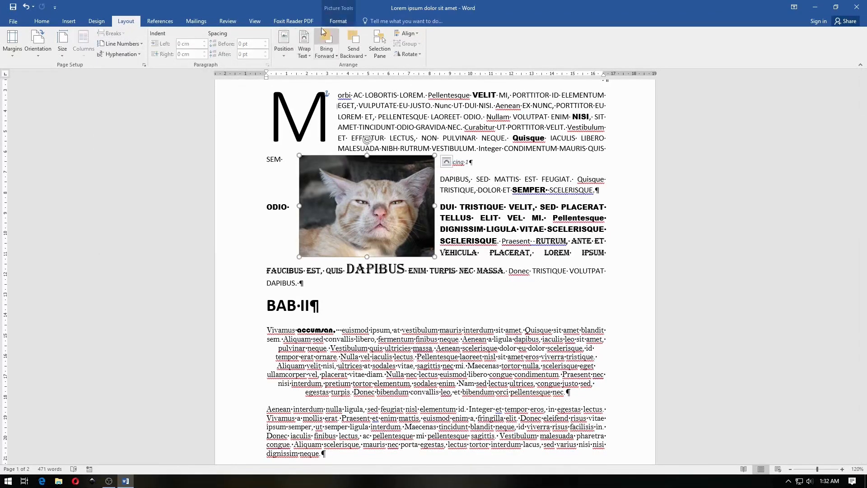
left_click(304, 43)
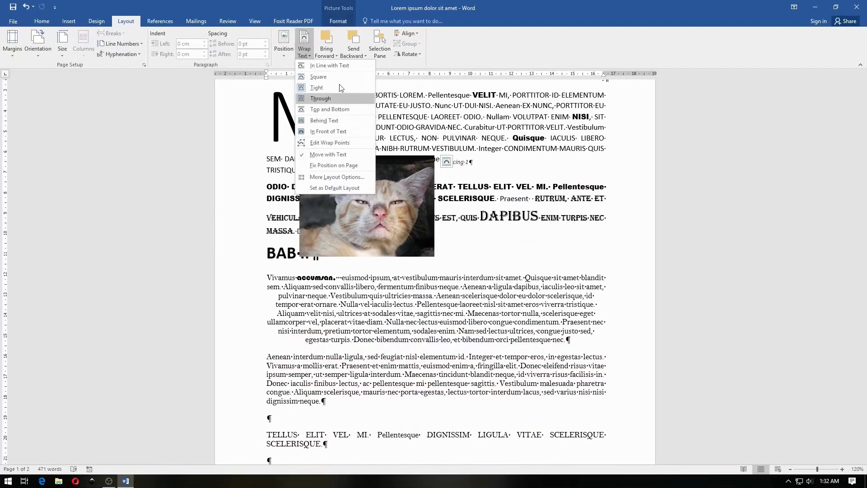
left_click(466, 170)
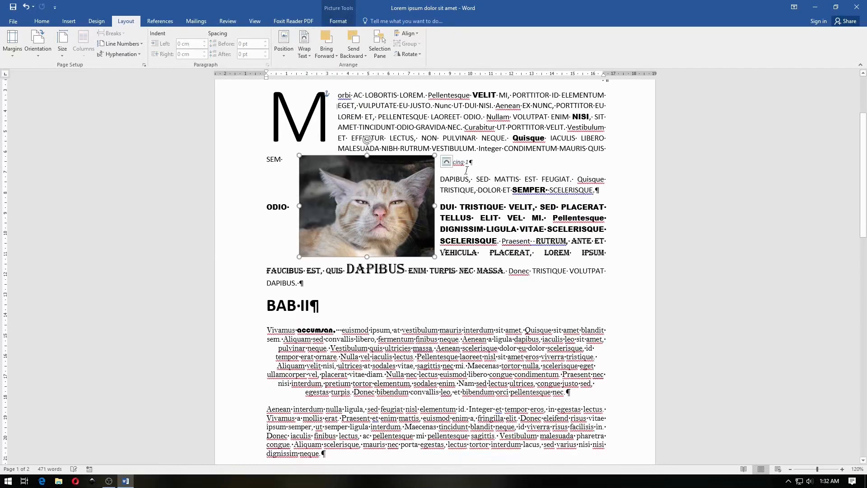
left_click(461, 157)
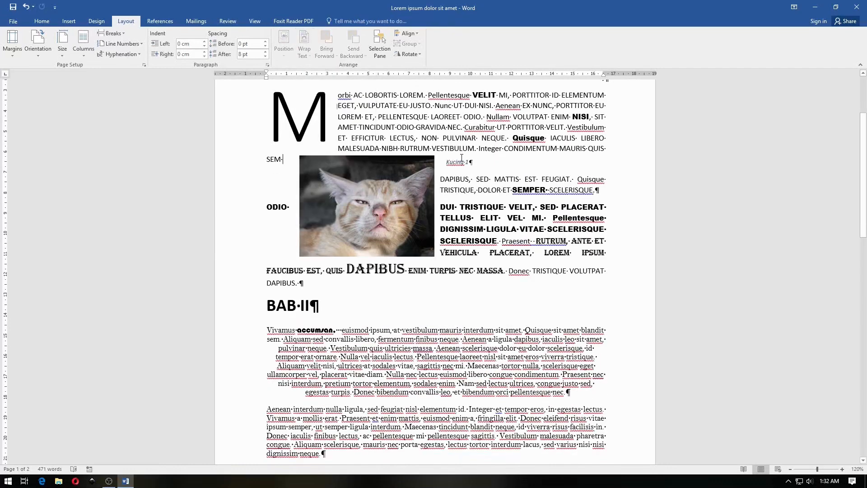
- Delete the "Kucing 1" caption box beside the cat picture
left_click(435, 229)
left_click(460, 161)
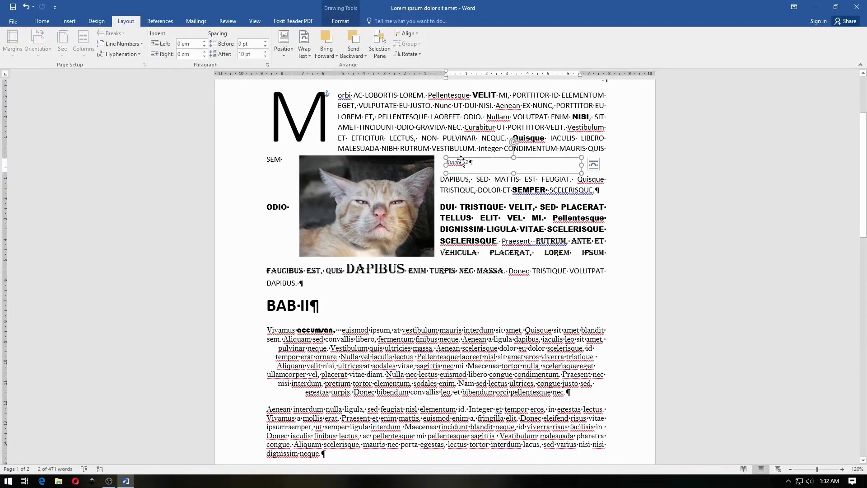
key("Delete")
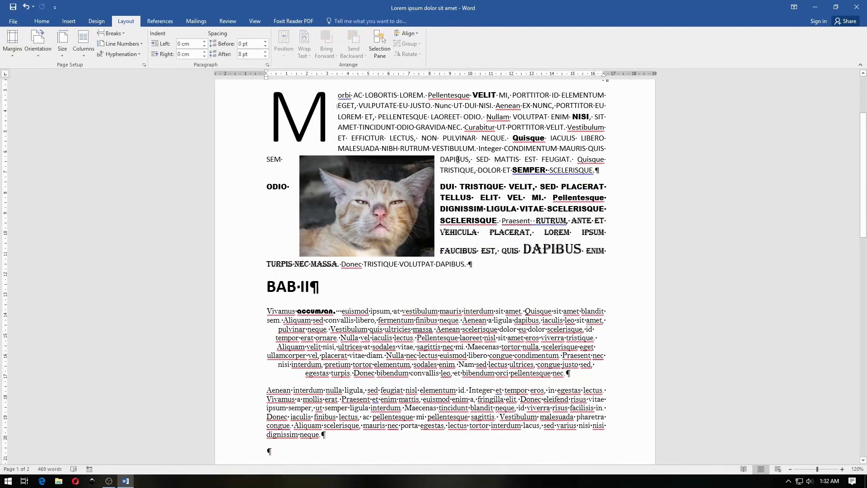
- Insert the word "Kucing" and a space before "DAPIBUS," beside the cat picture
type("Kucin")
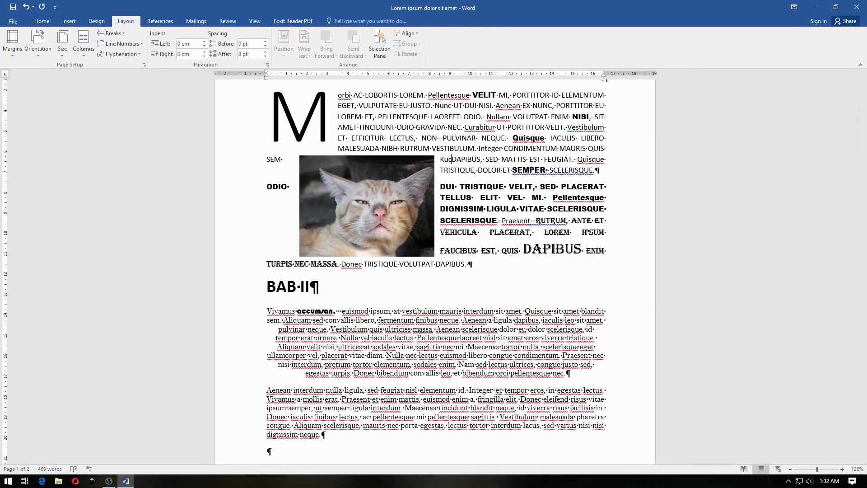
type("g")
key("BackSpace")
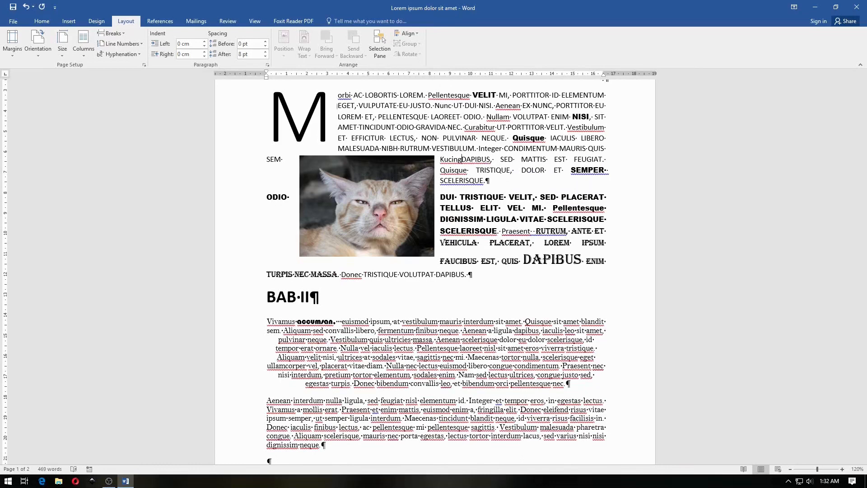
key("ctrl+z")
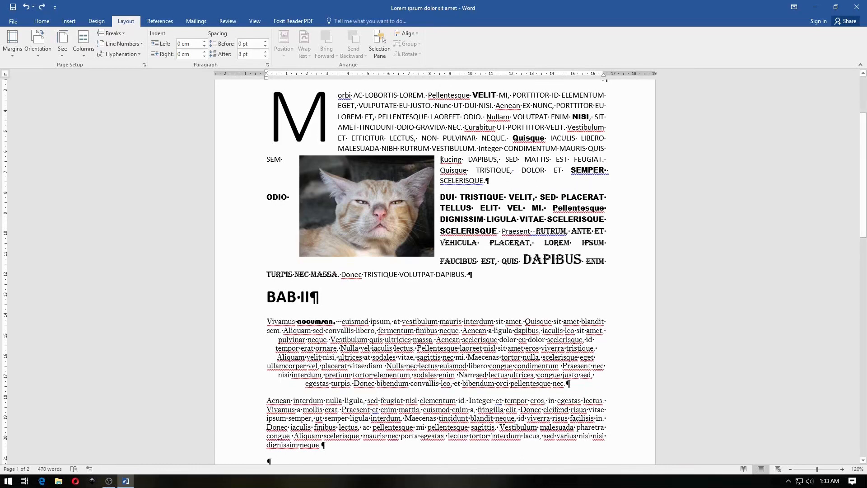
- Insert text wrapping breaks before and after "Kucing" so it stands alone below the cat picture as caption text
left_click(119, 34)
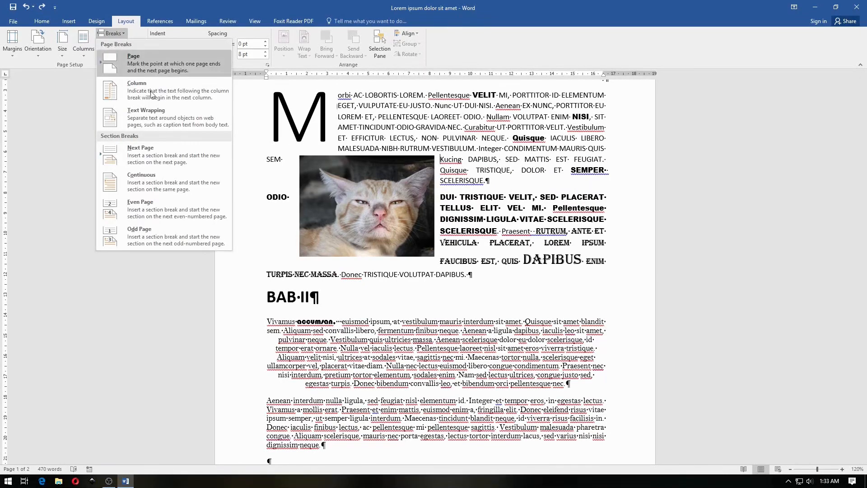
left_click(161, 114)
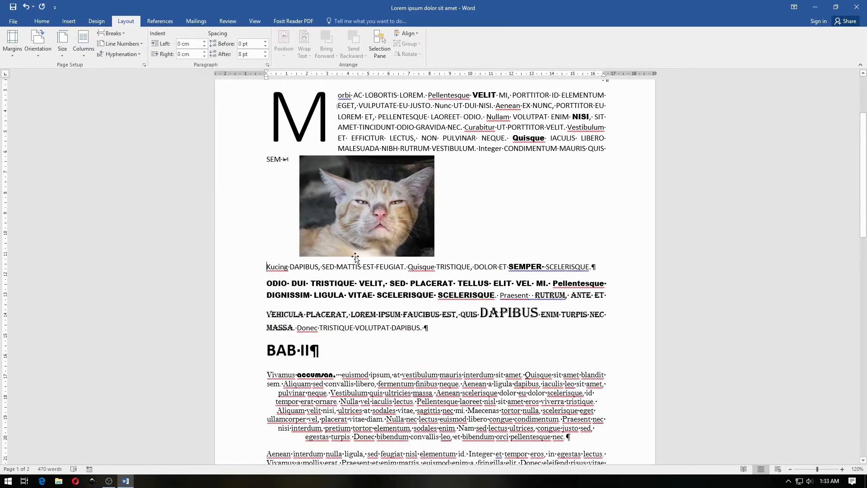
left_click(111, 33)
left_click(159, 115)
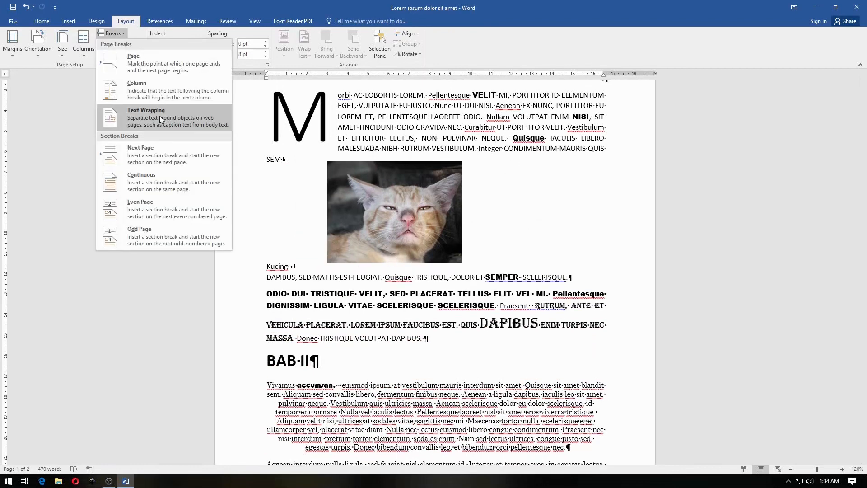